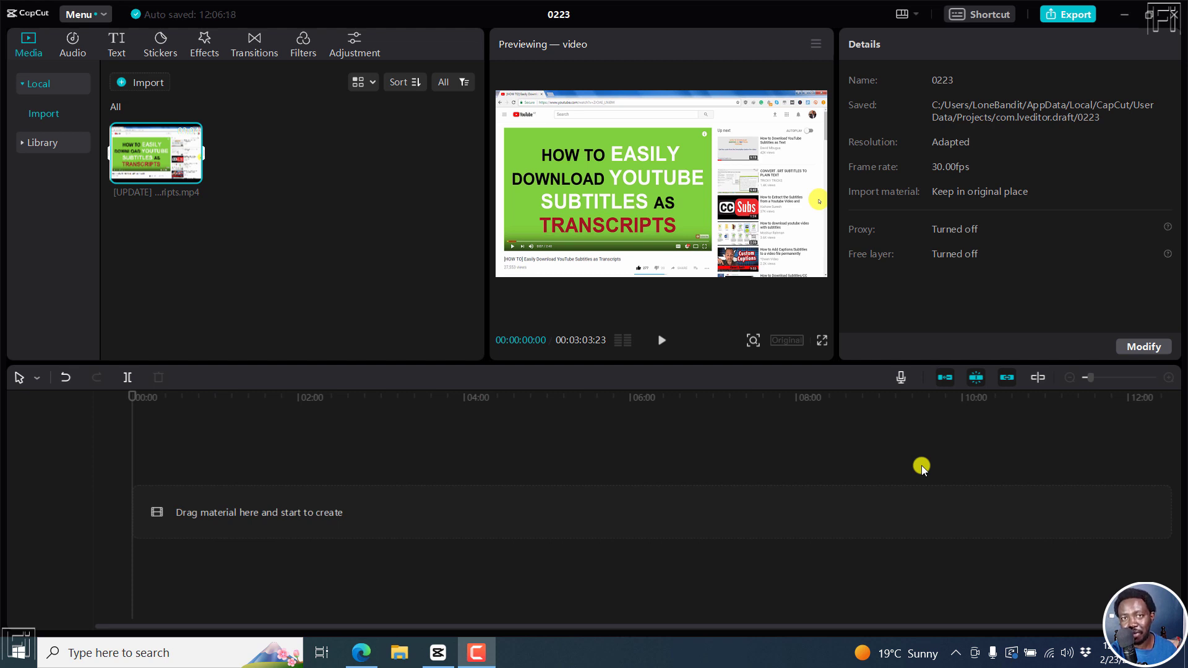
- Add the '[UPDATE] Easily Download YouTube Subtitles as Transcripts.mp4' clip (3:03) to the timeline
mouse_move(194, 157)
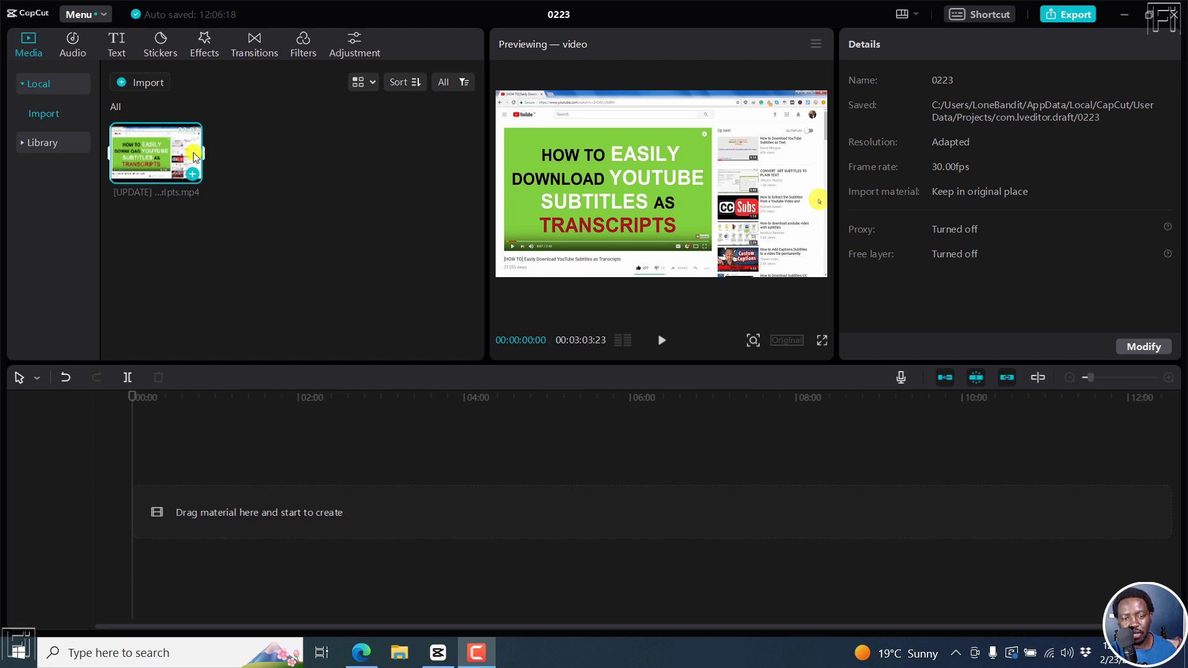
click(194, 176)
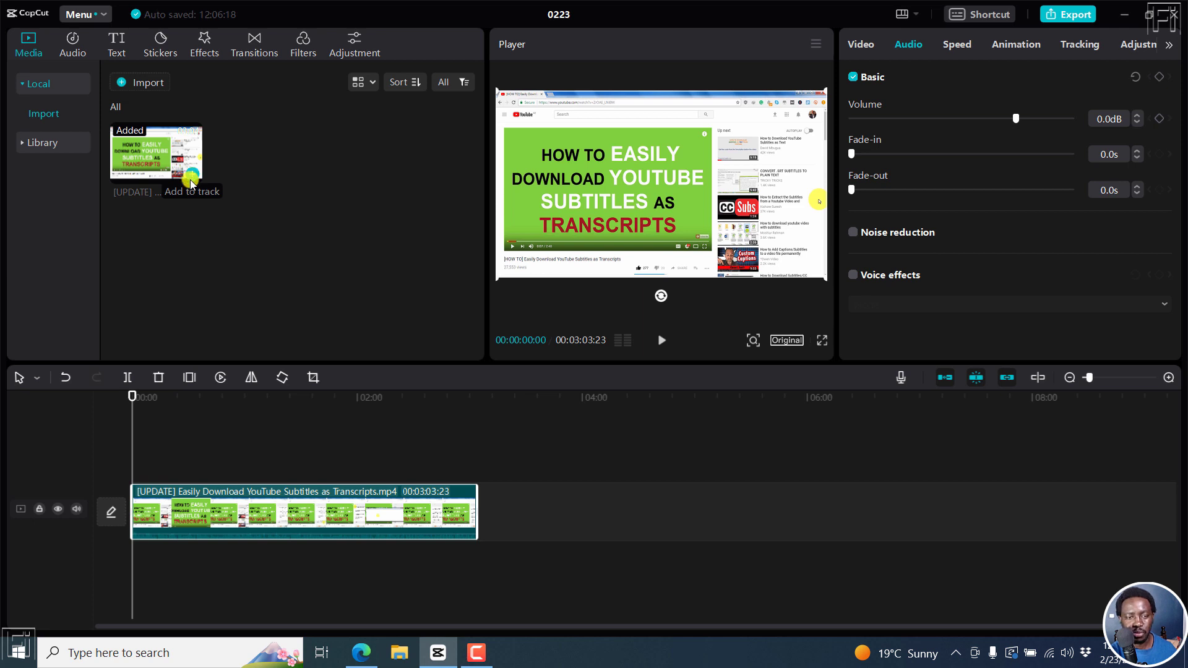
- Import the 'Few Lines SUbtitles' SRT through Local captions and add it to the track
click(116, 42)
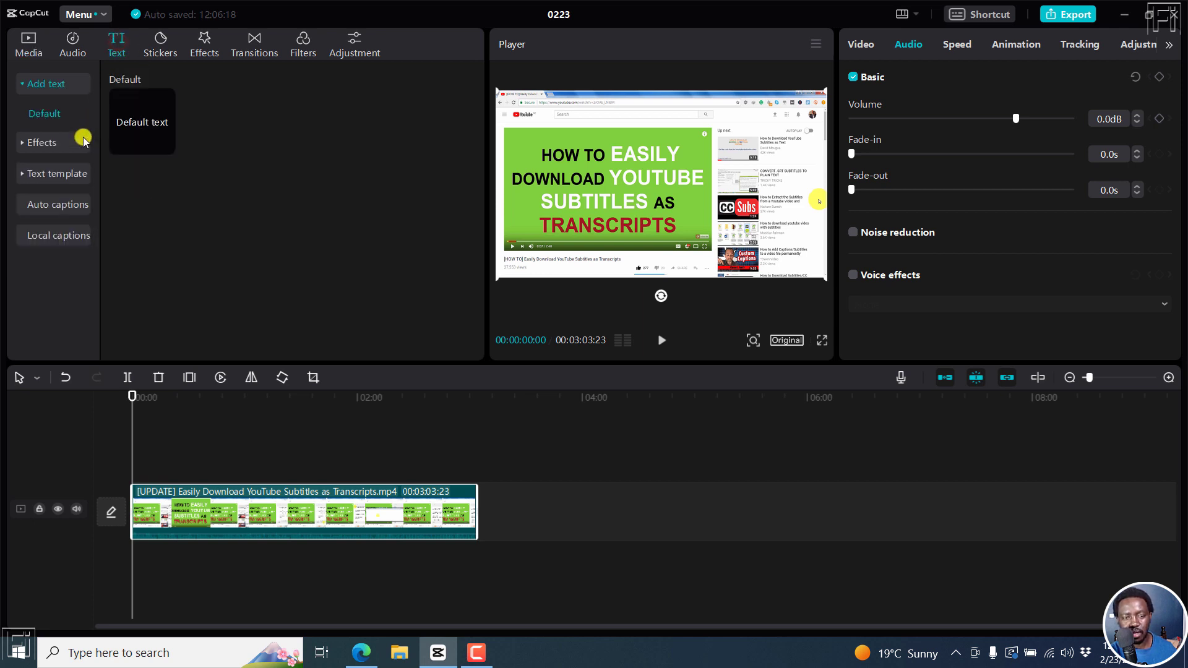
click(32, 237)
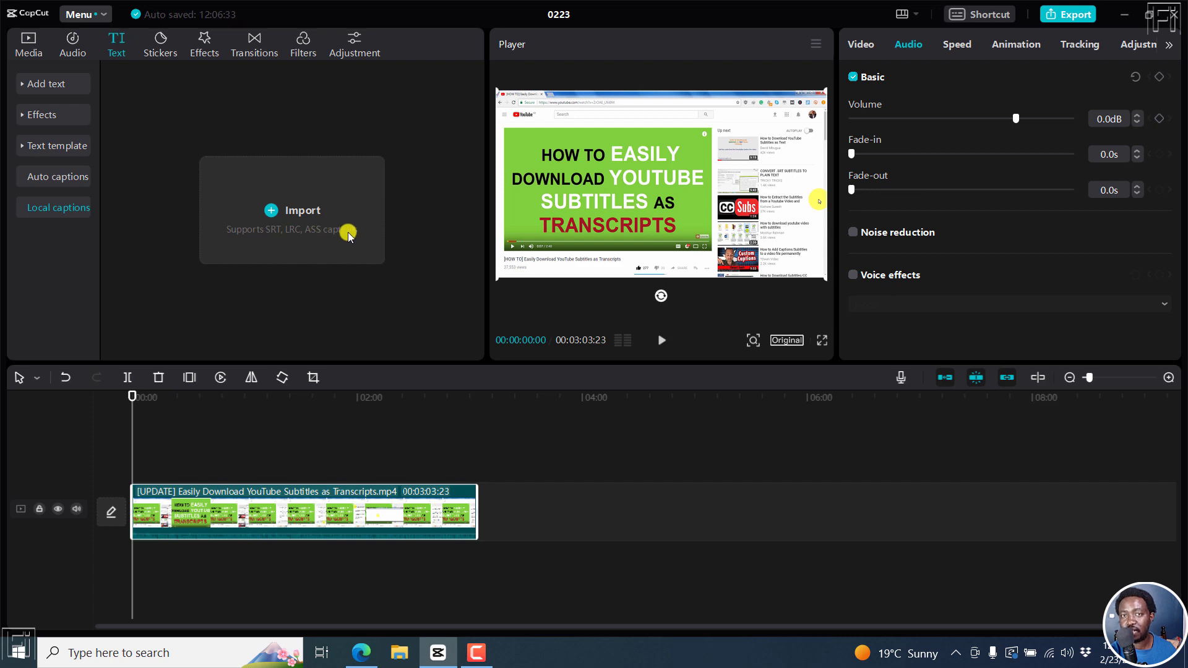
click(274, 208)
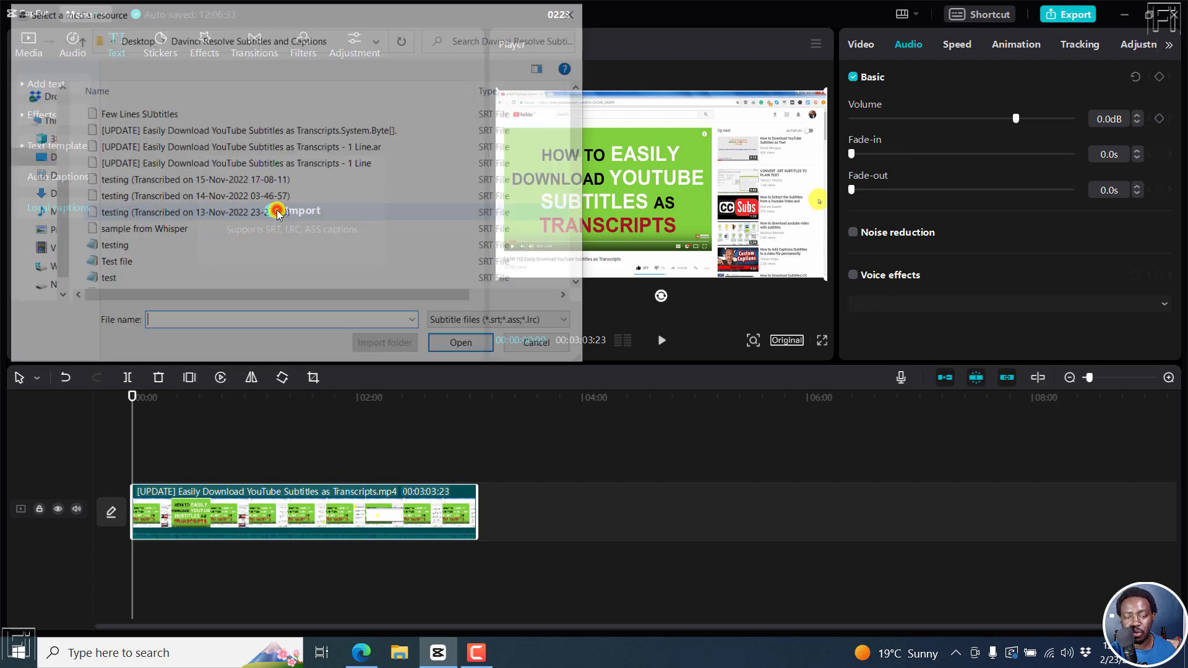
click(142, 116)
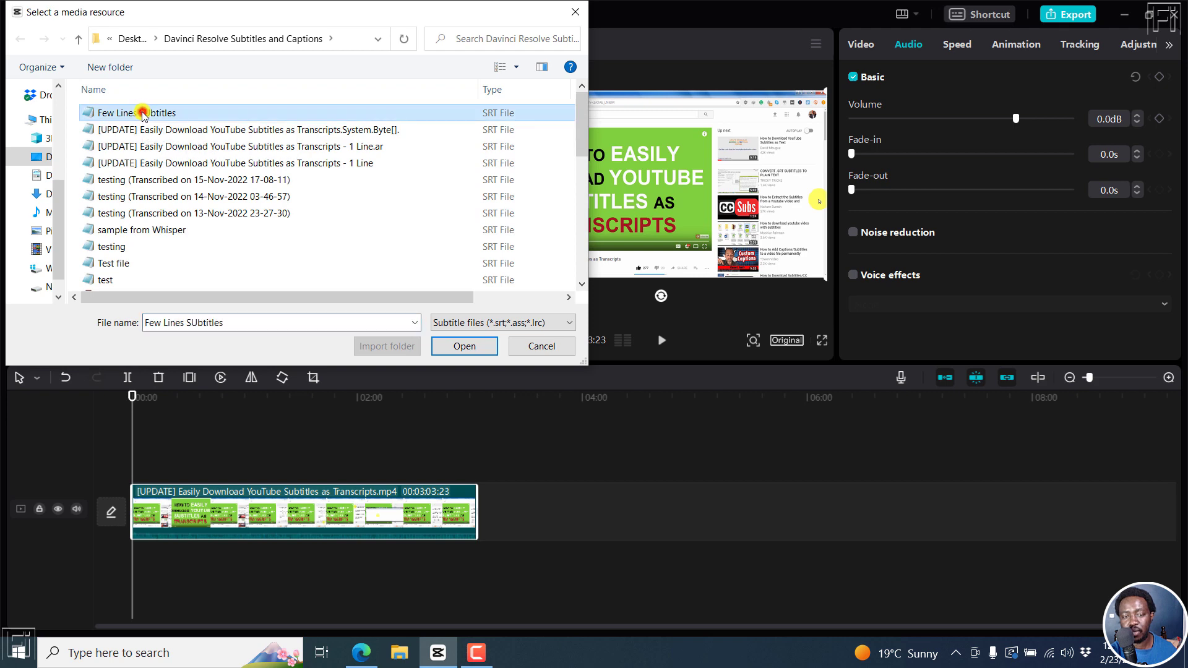
click(464, 348)
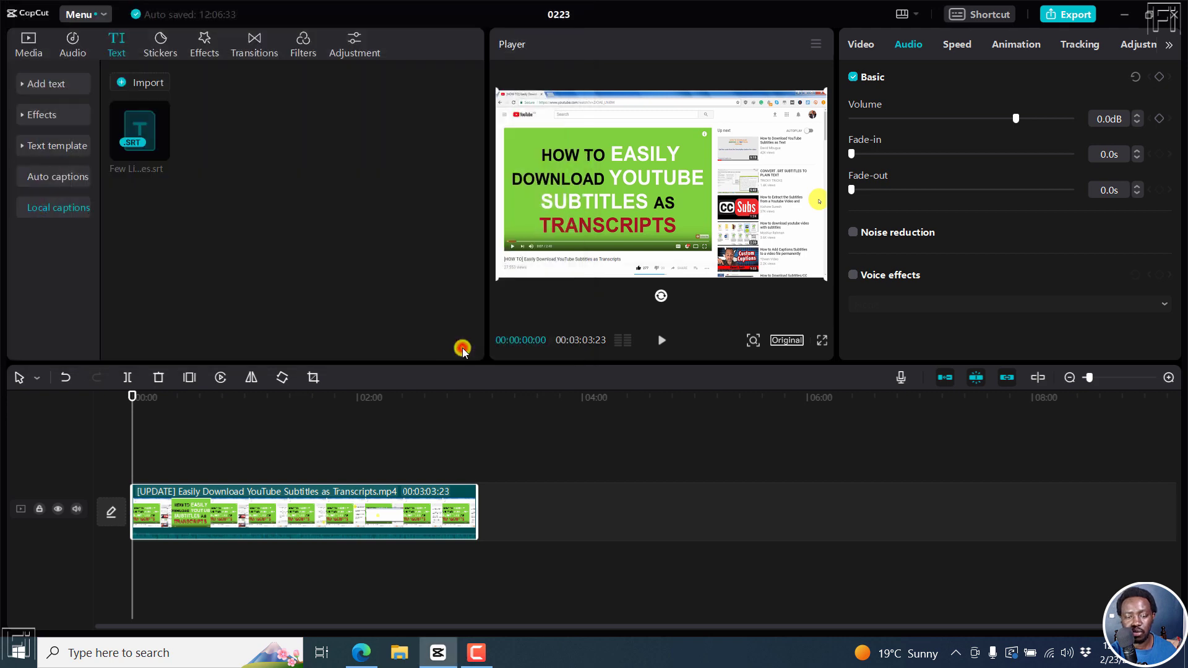
click(161, 151)
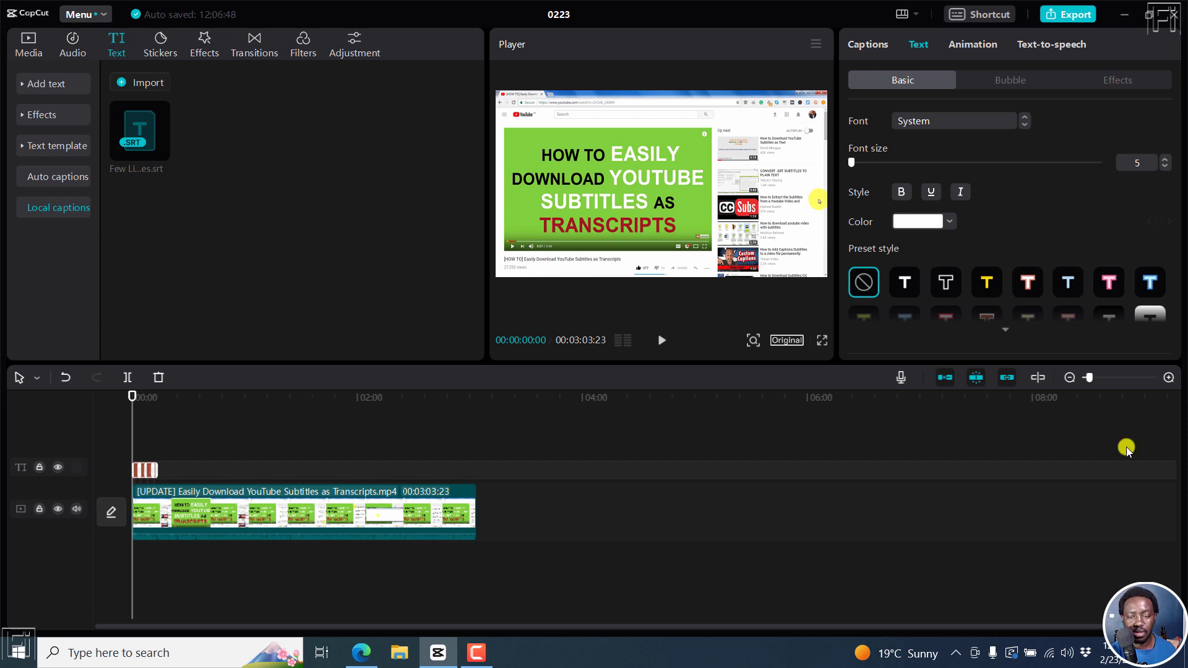
- Zoom in on the opening seconds of the timeline and select all four caption clips
click(1168, 377)
click(1168, 378)
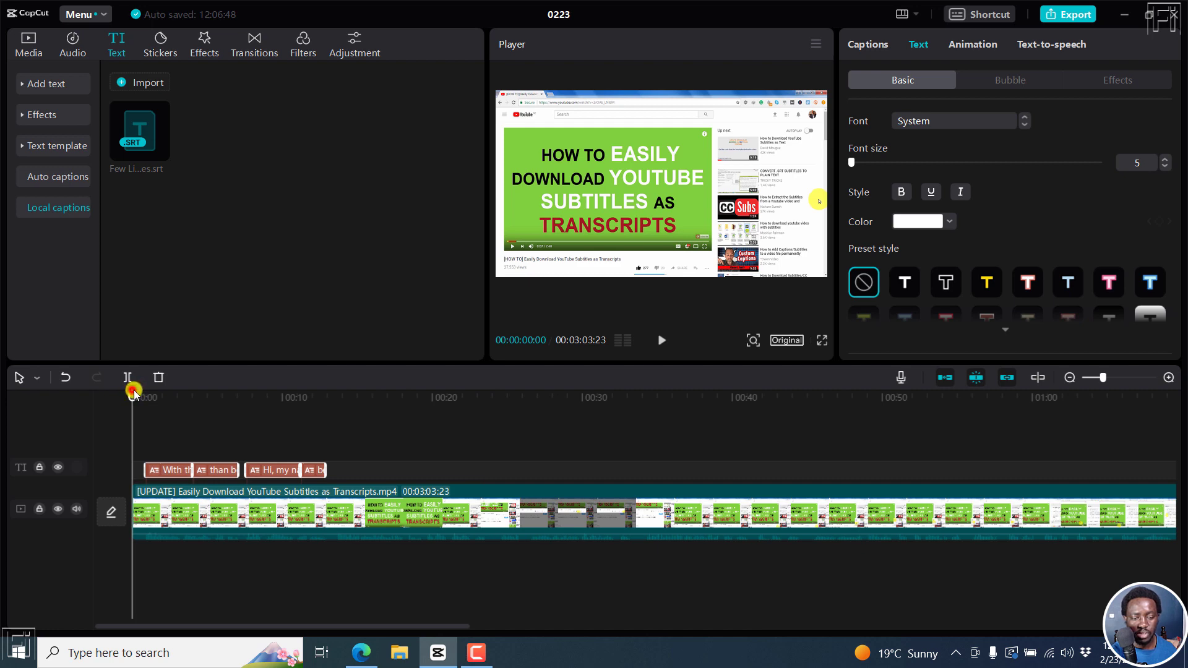
click(156, 396)
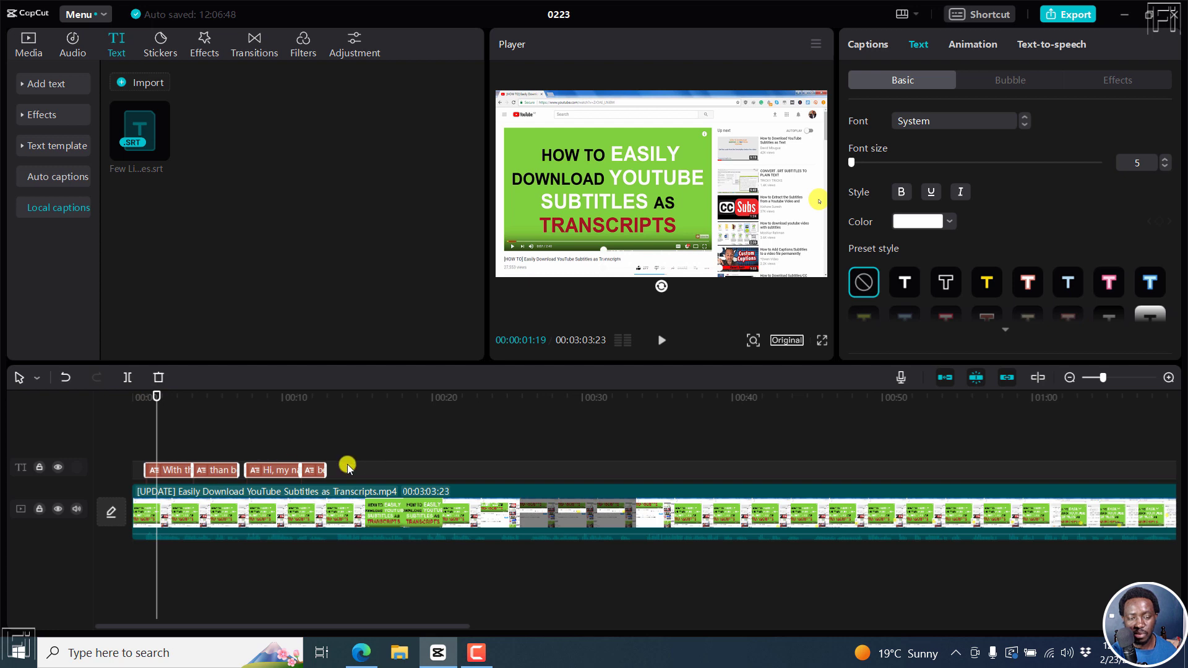
click(353, 430)
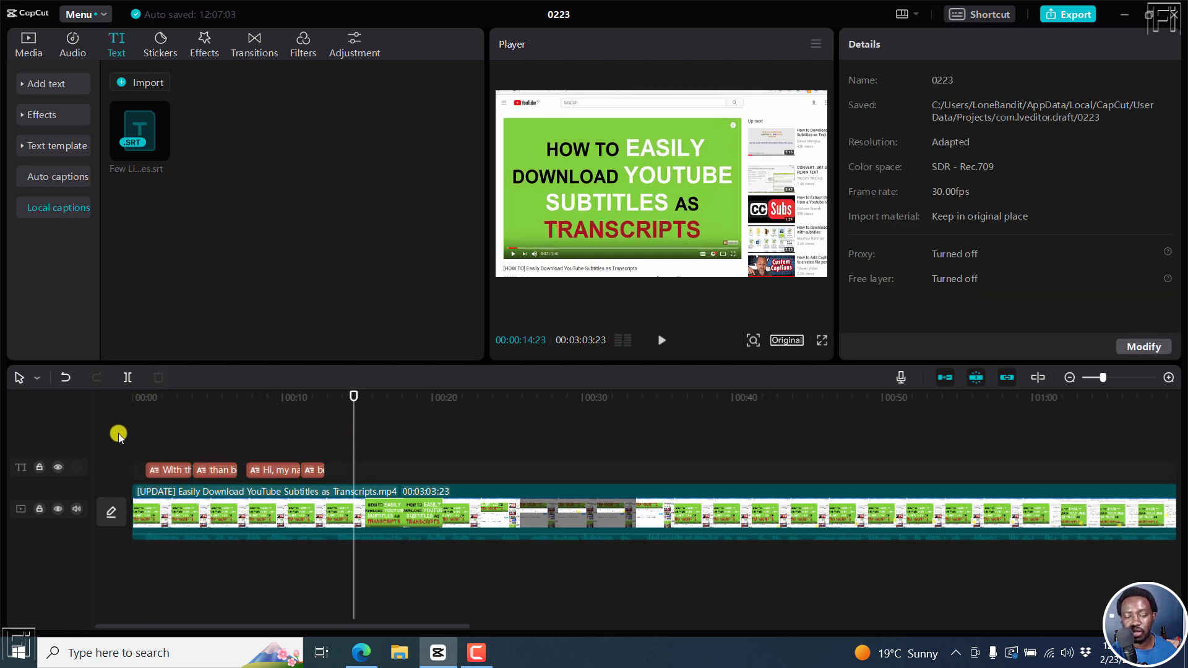
drag(124, 447, 342, 475)
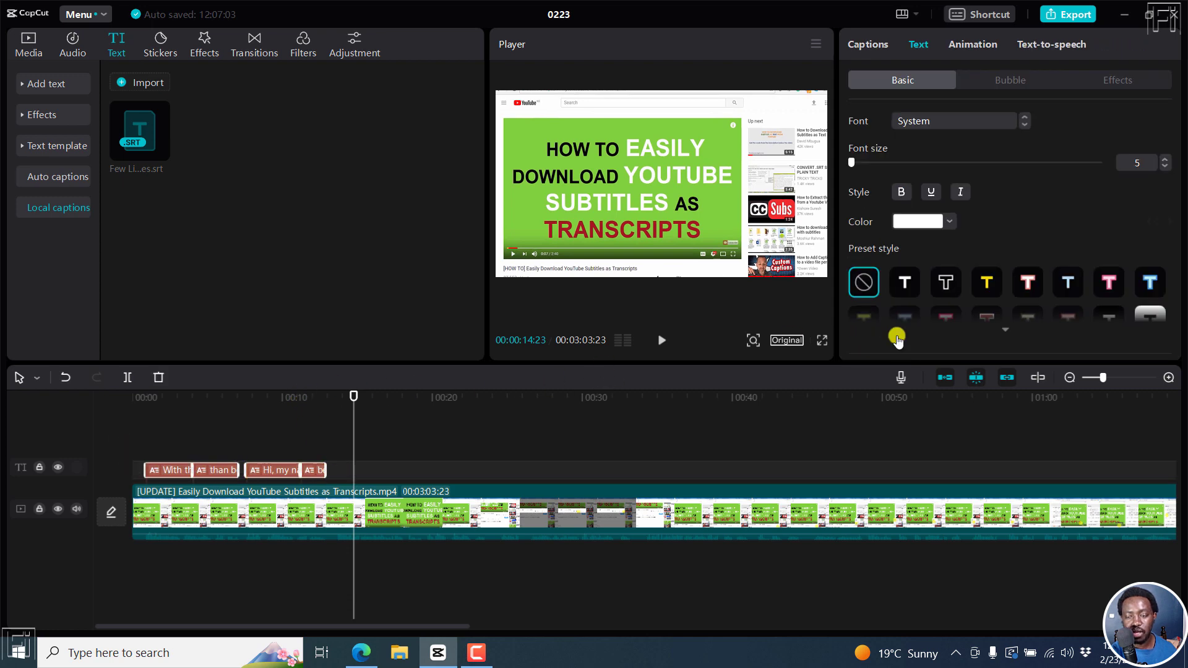
- Apply the yellow preset text style and raise the caption font size from 5 to 8
click(988, 282)
click(283, 395)
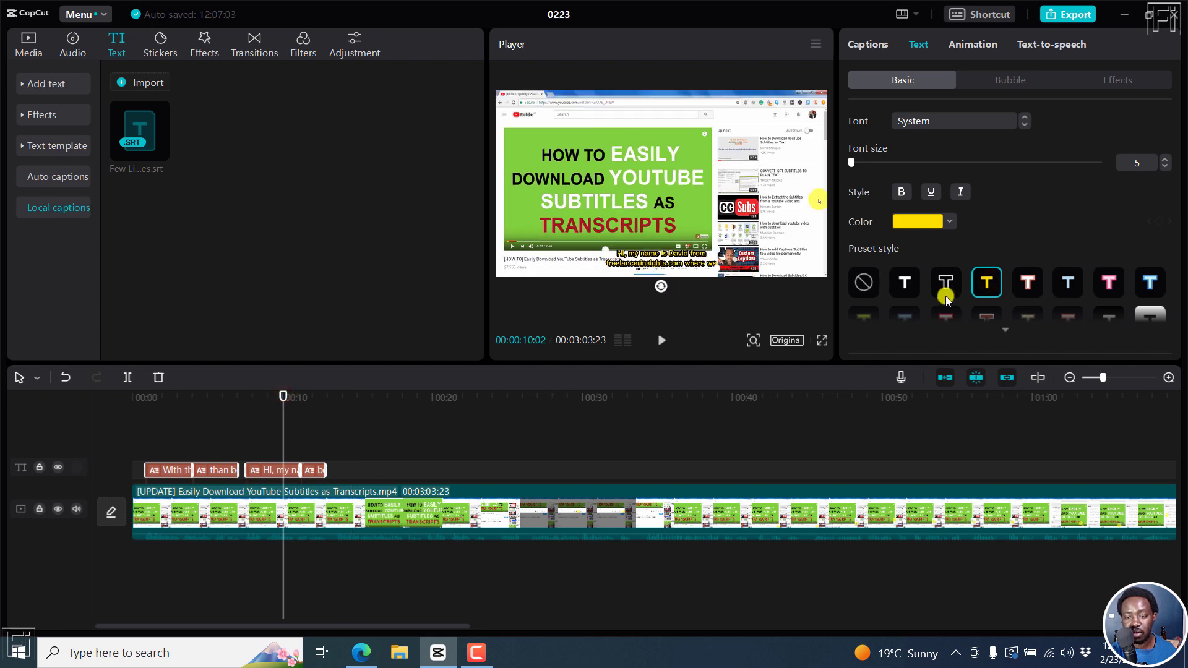
drag(1182, 159, 1182, 190)
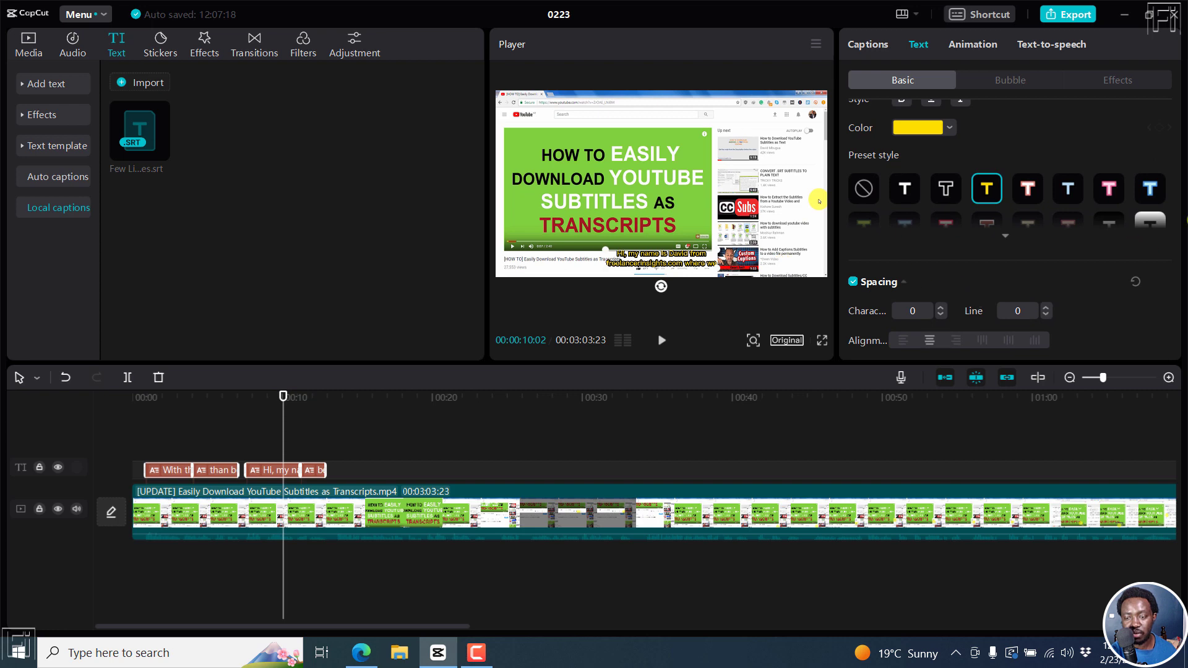
drag(1177, 186, 1176, 151)
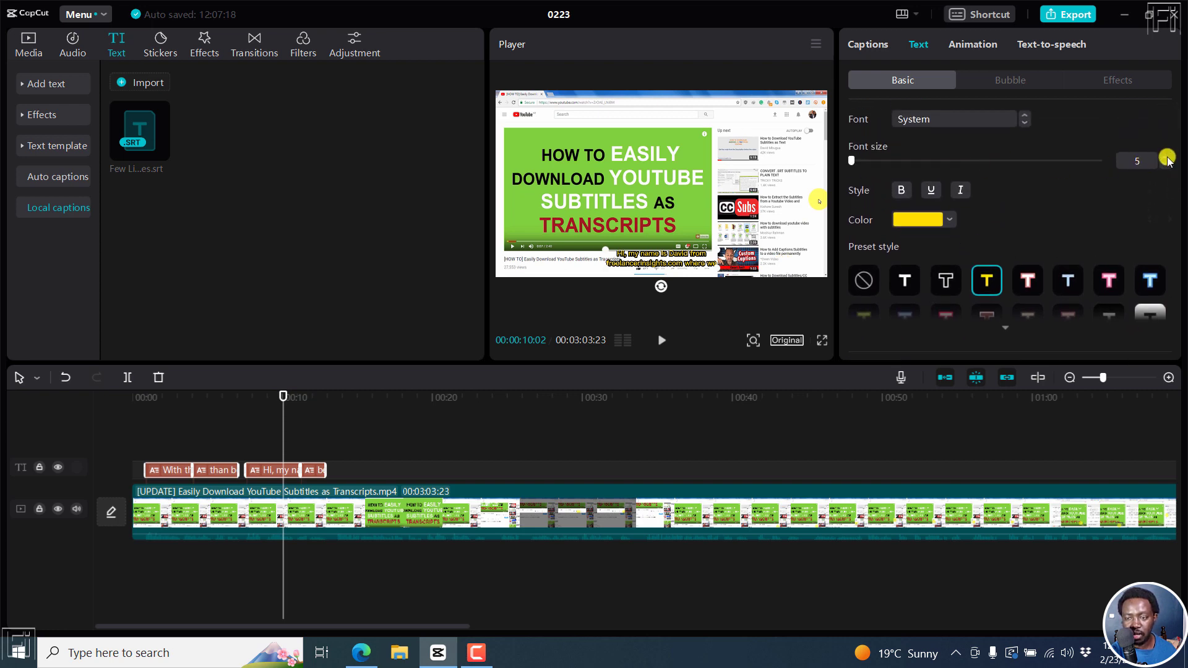
click(1165, 157)
click(1165, 156)
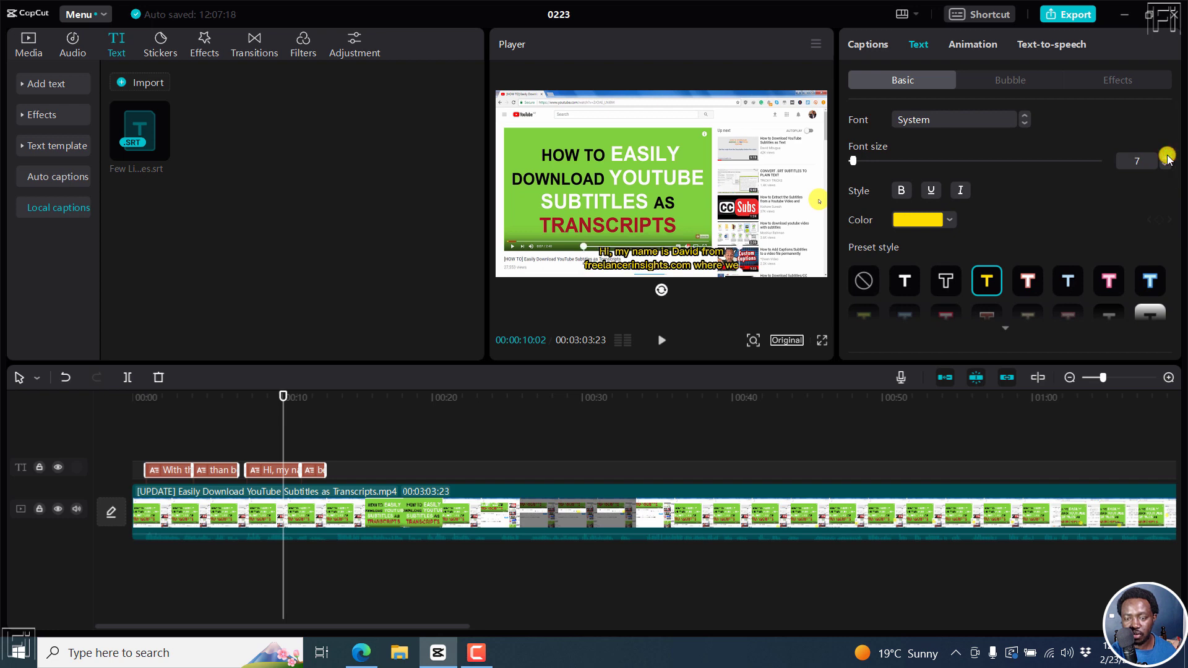
click(1166, 157)
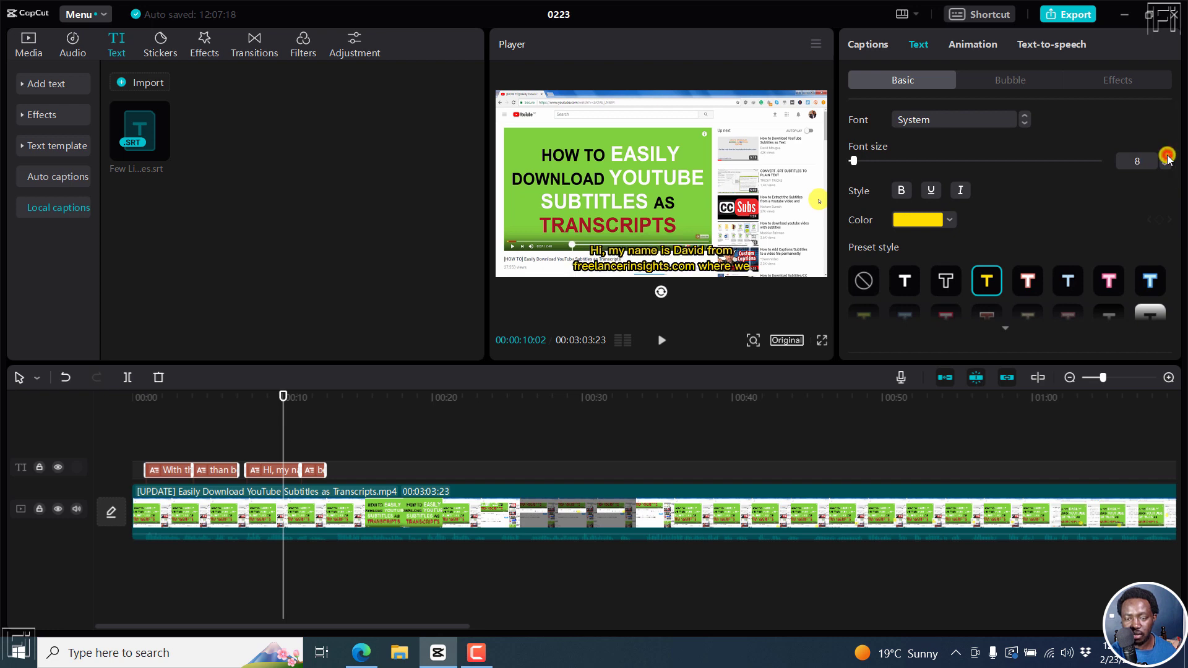
click(410, 399)
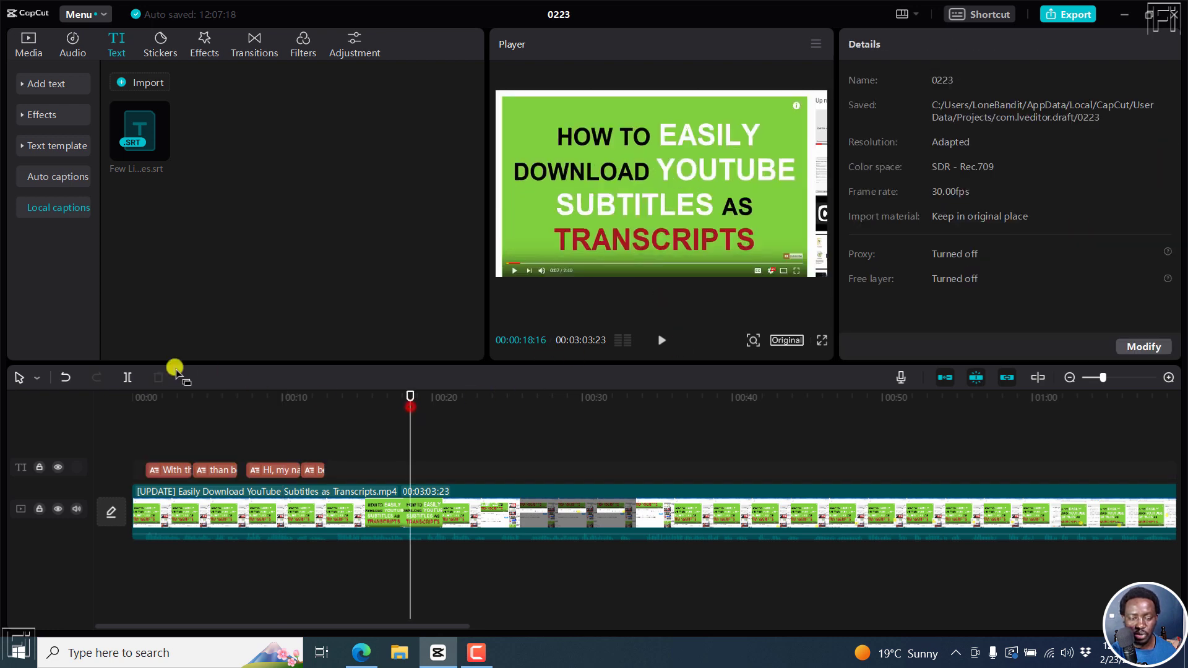
- Preview the captions, then separate the video's audio and delete the detached audio track
click(130, 397)
key(space)
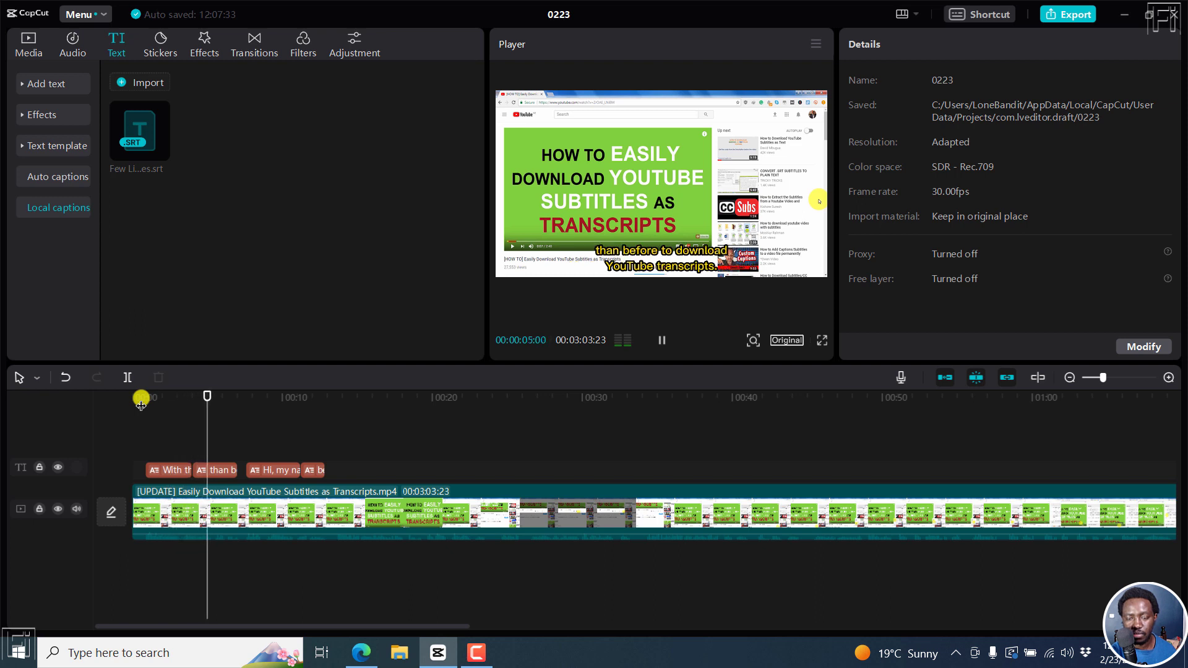
key(space)
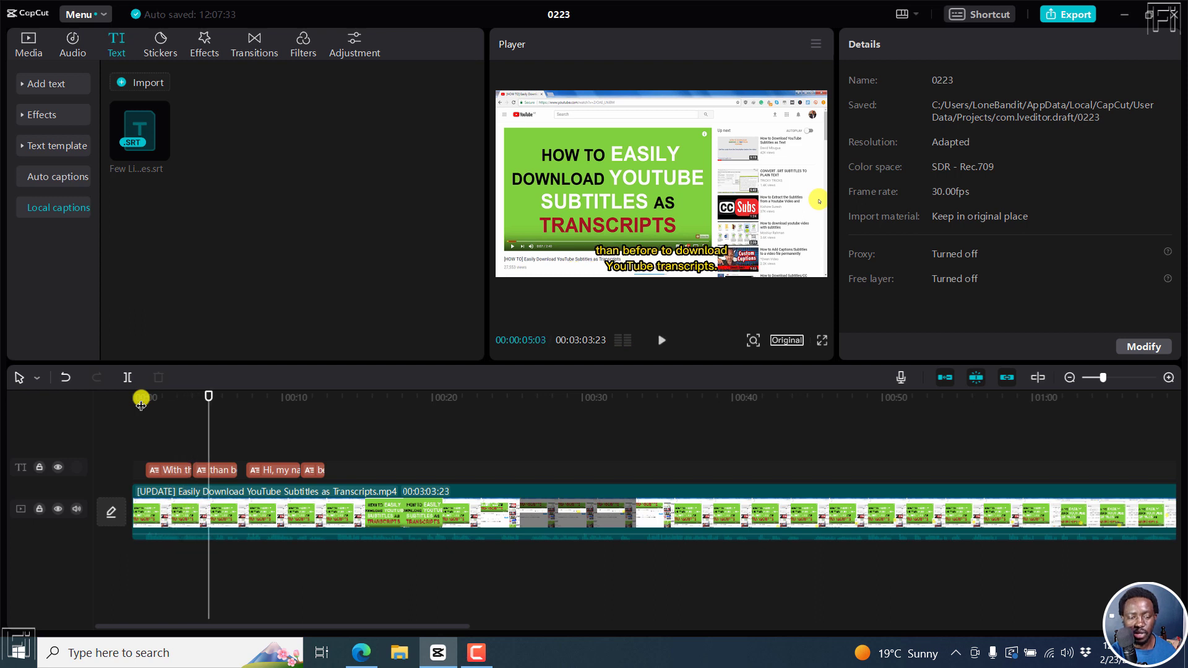
click(333, 396)
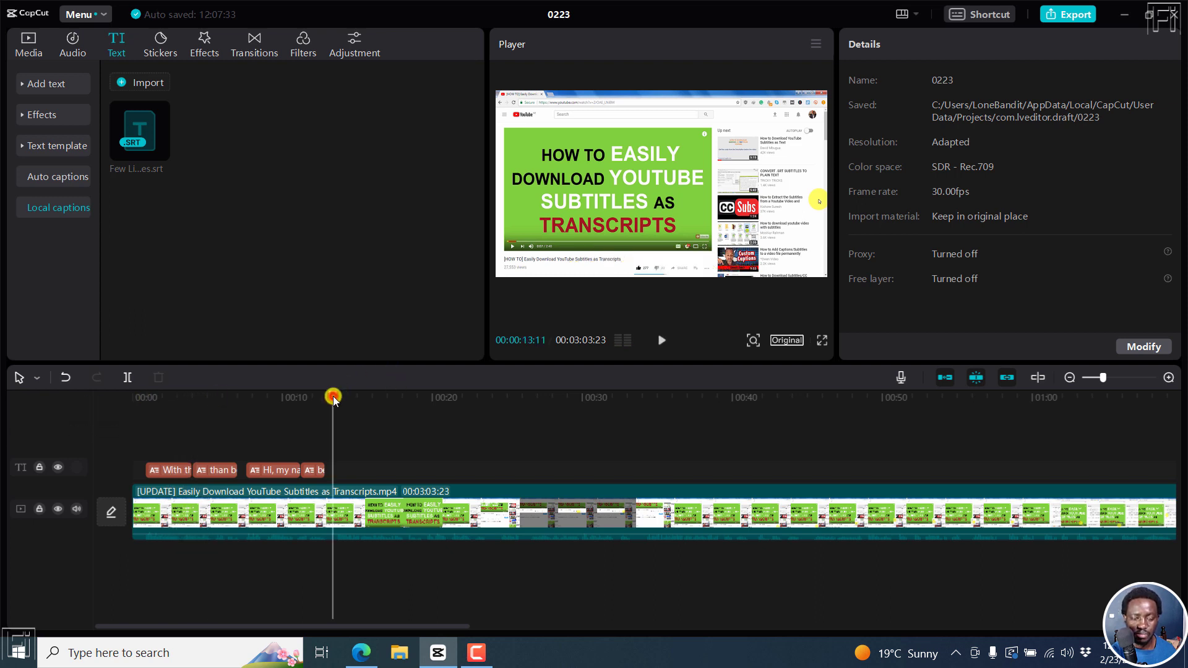
right_click(315, 538)
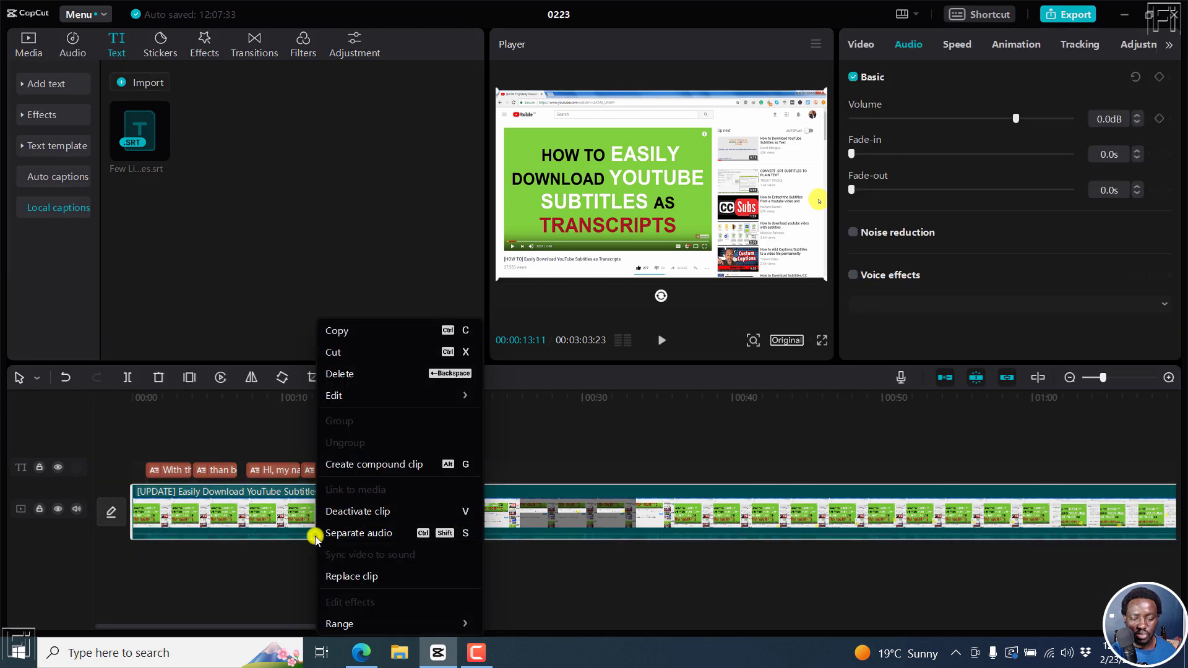
click(381, 534)
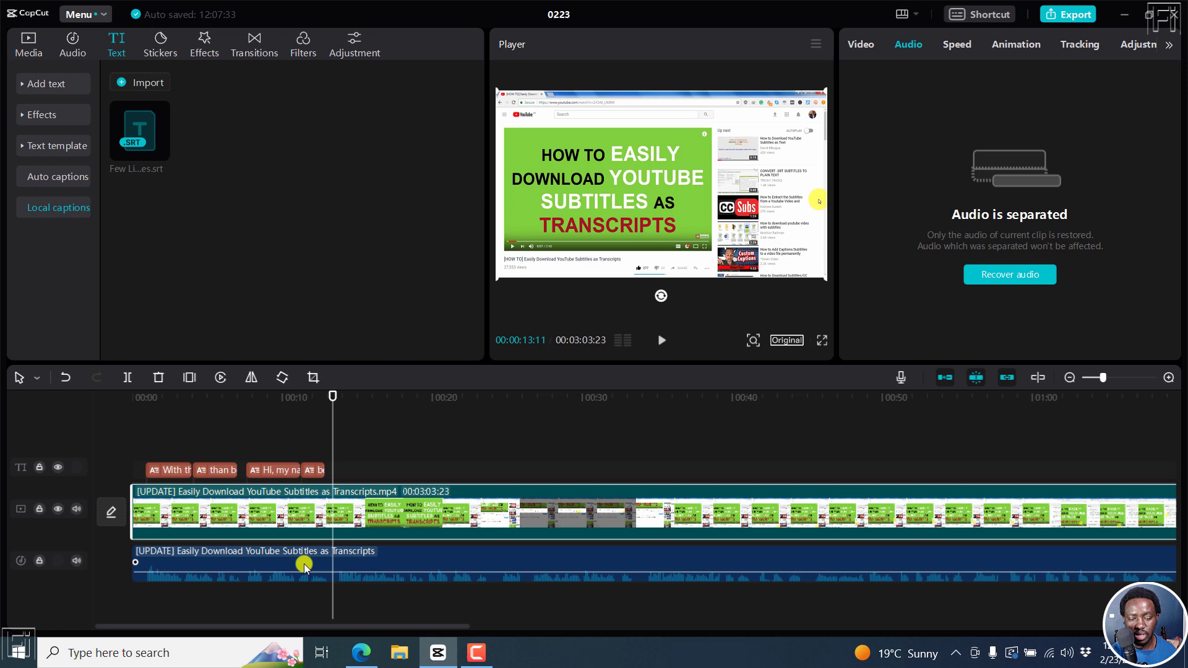
click(304, 566)
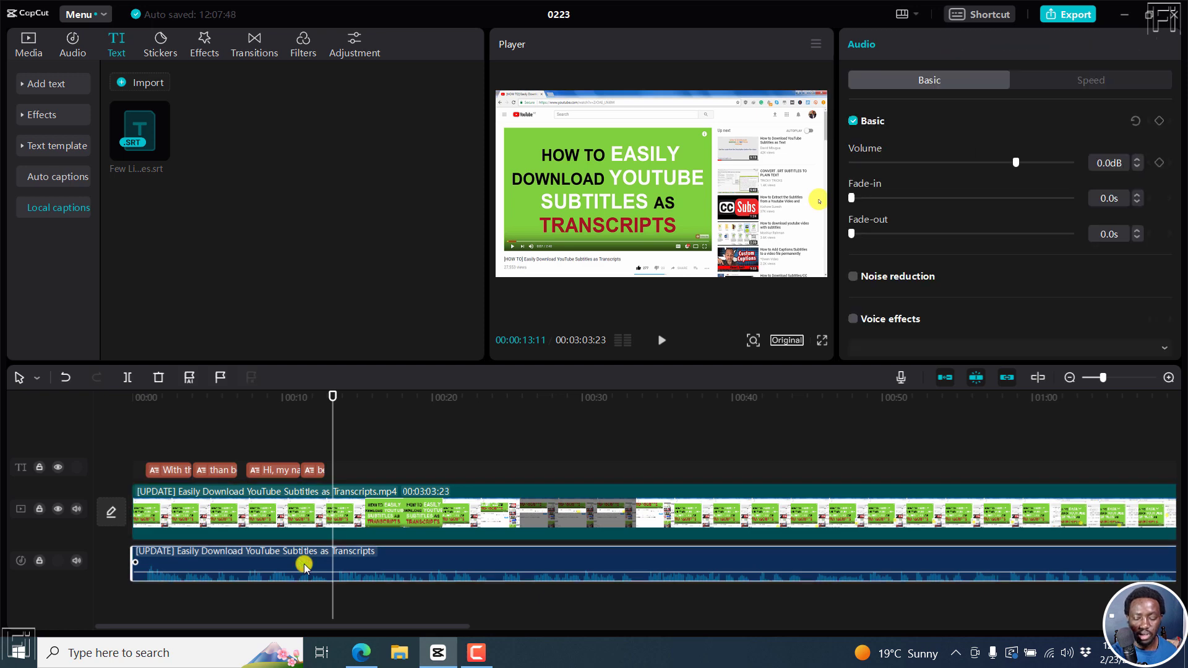
key(Delete)
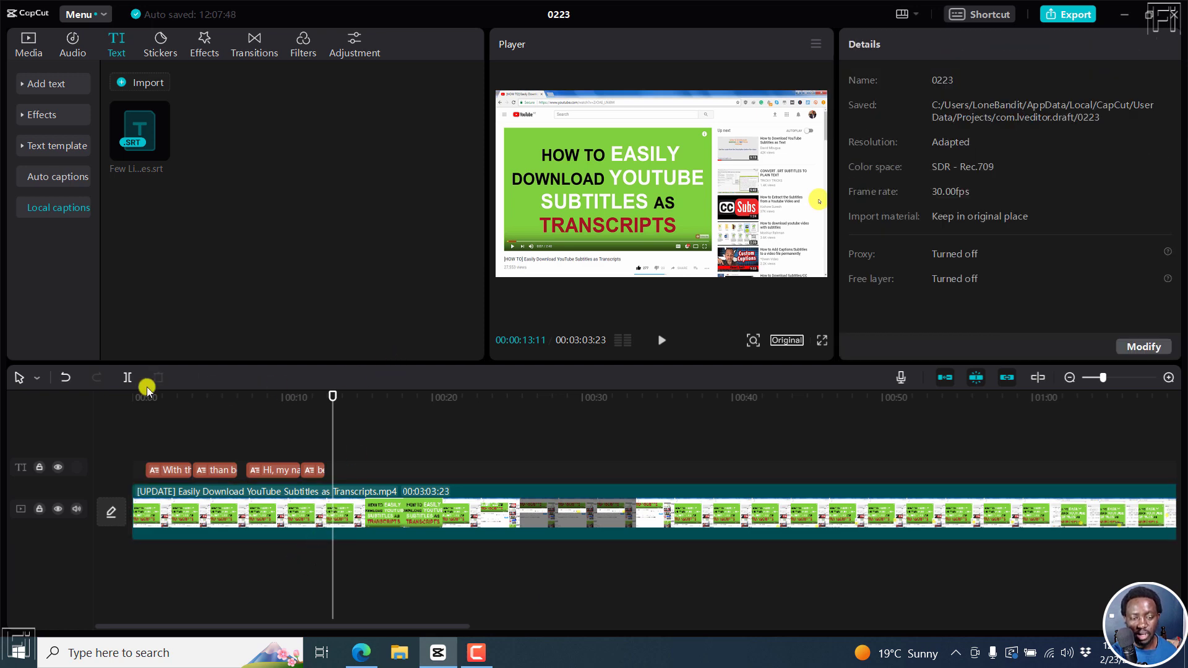
- Cut the video at 00:00:13:11, delete the remainder, fit the timeline and rewind to 0
click(337, 518)
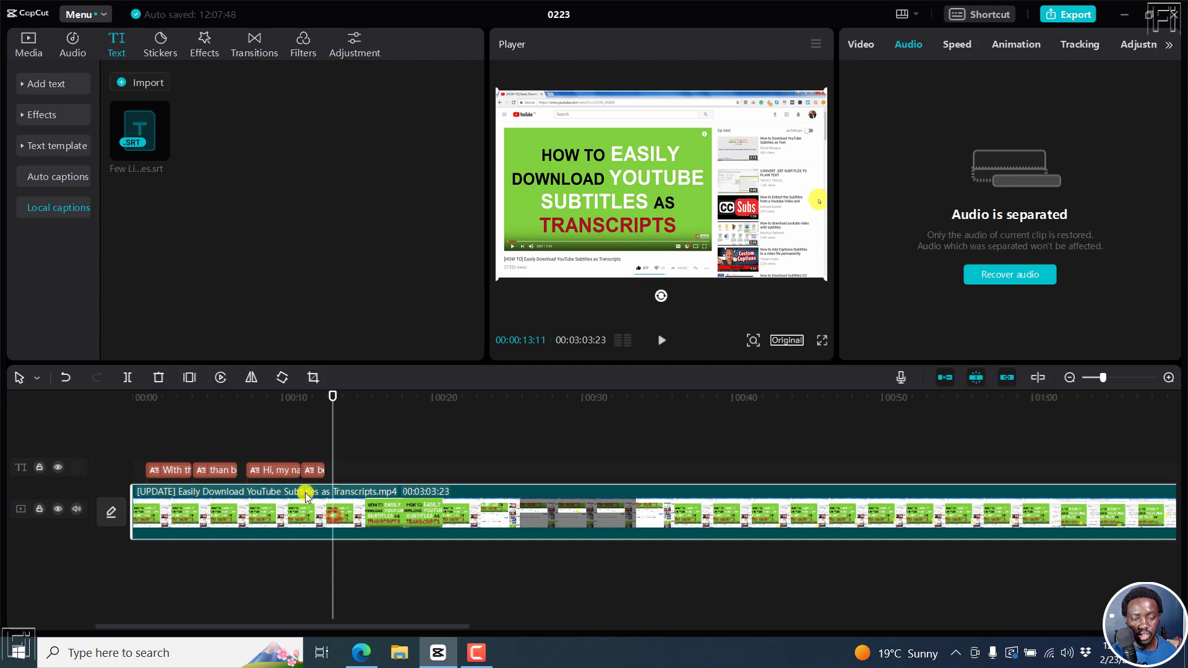
click(125, 379)
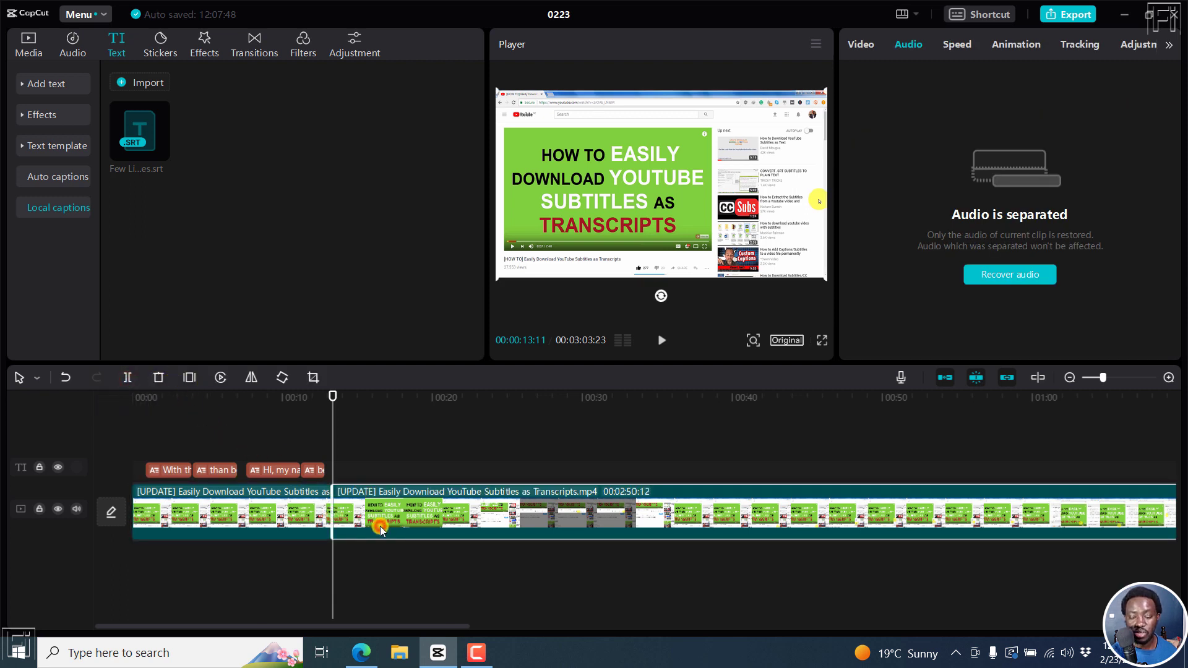
key(Delete)
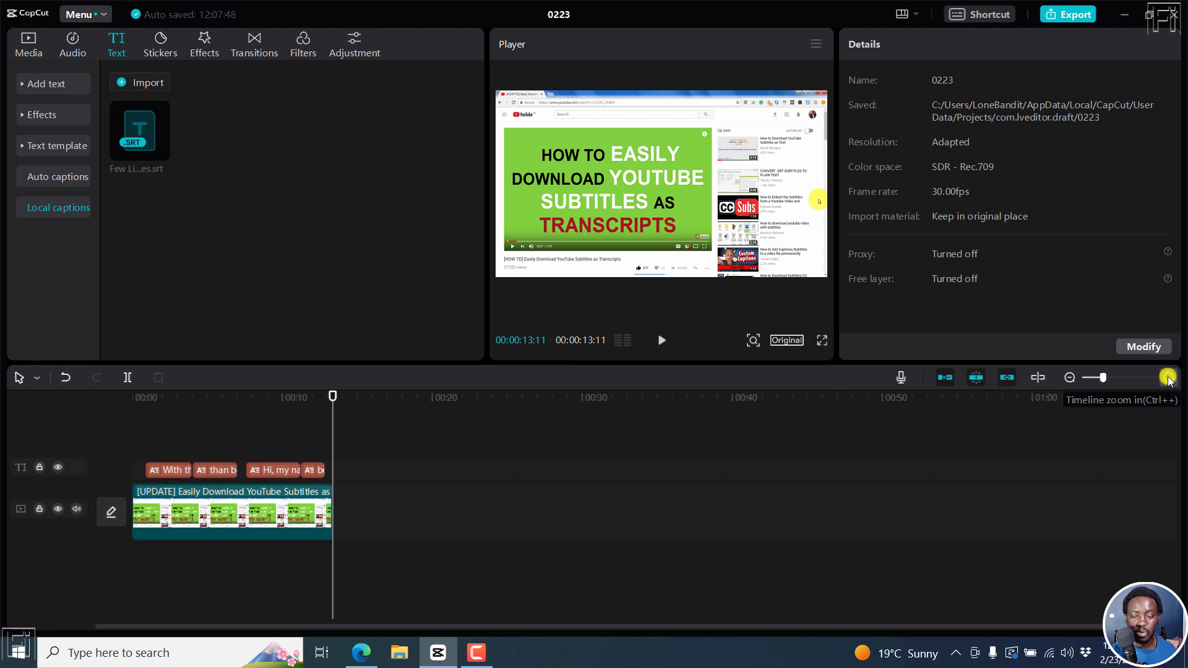
click(1169, 378)
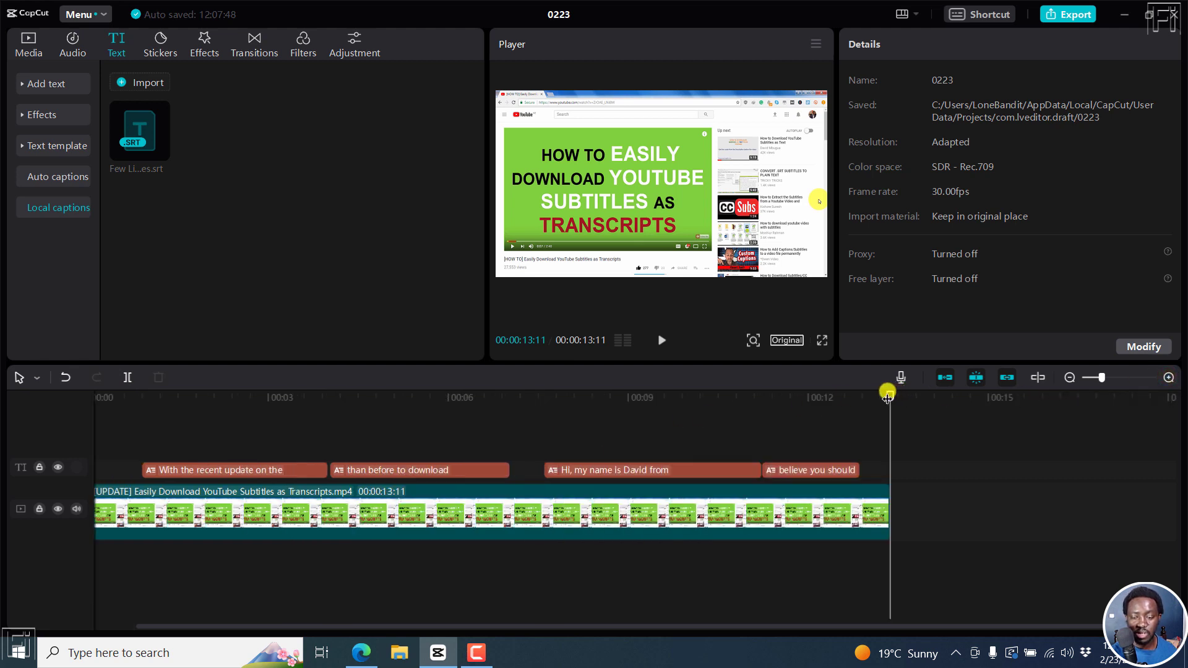
drag(889, 399, 127, 350)
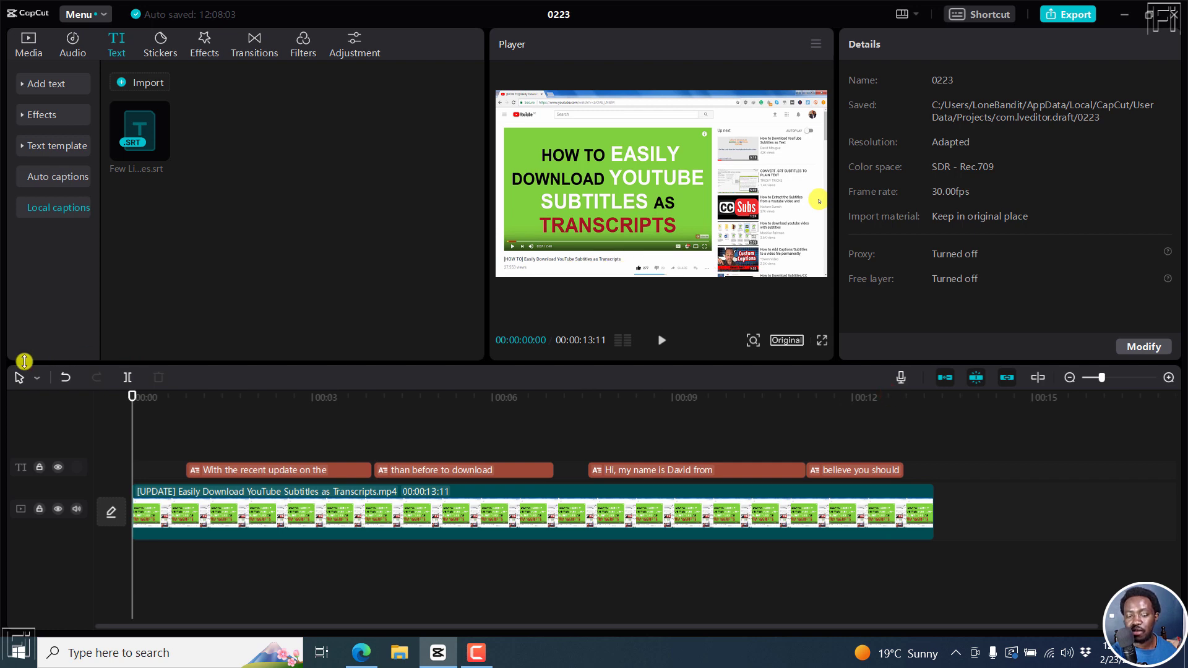
- Select all four captions and generate text-to-speech with the Jessie voice after auditioning Trickster and Bestie
click(220, 418)
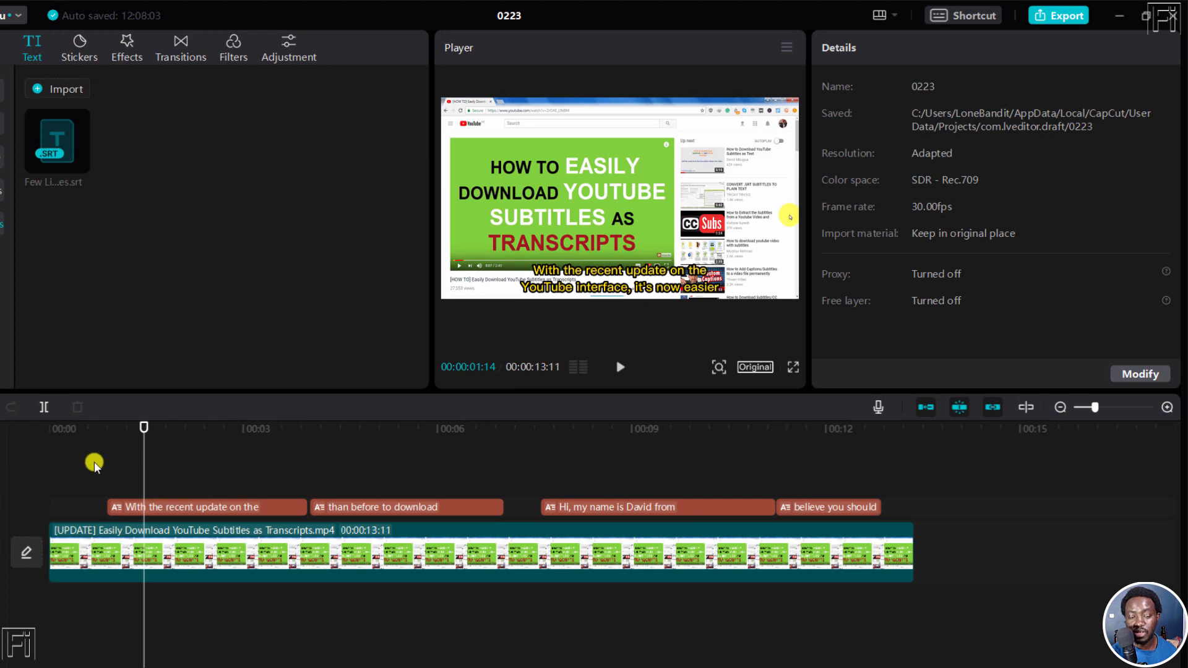
drag(96, 482, 856, 509)
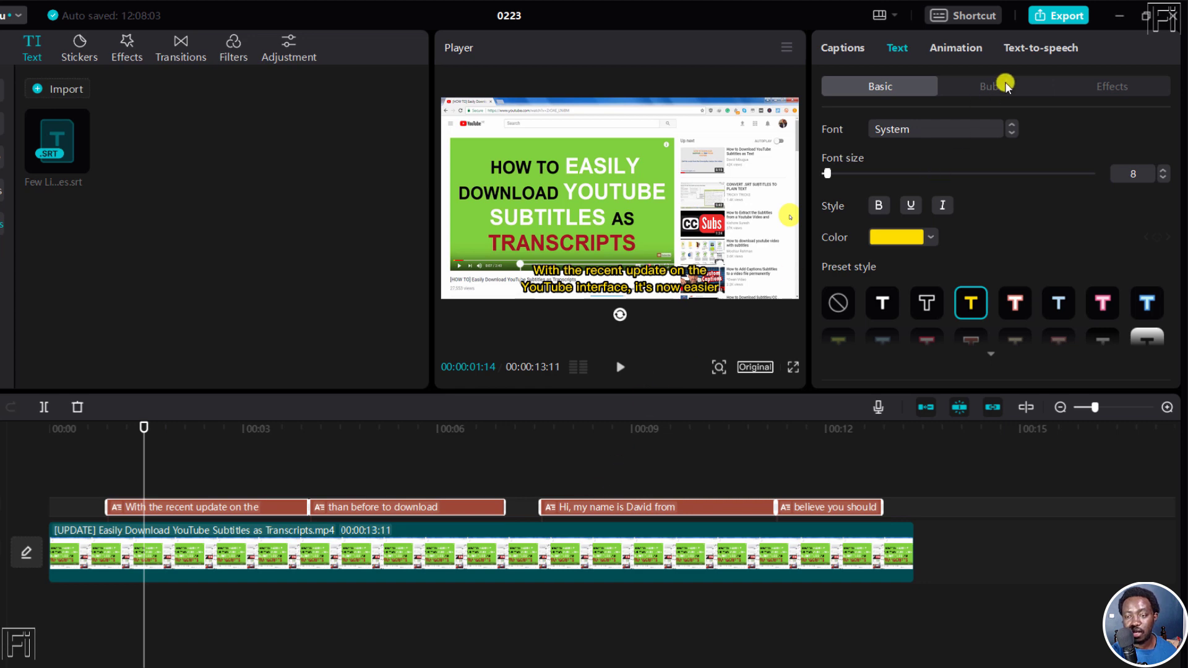
click(1033, 50)
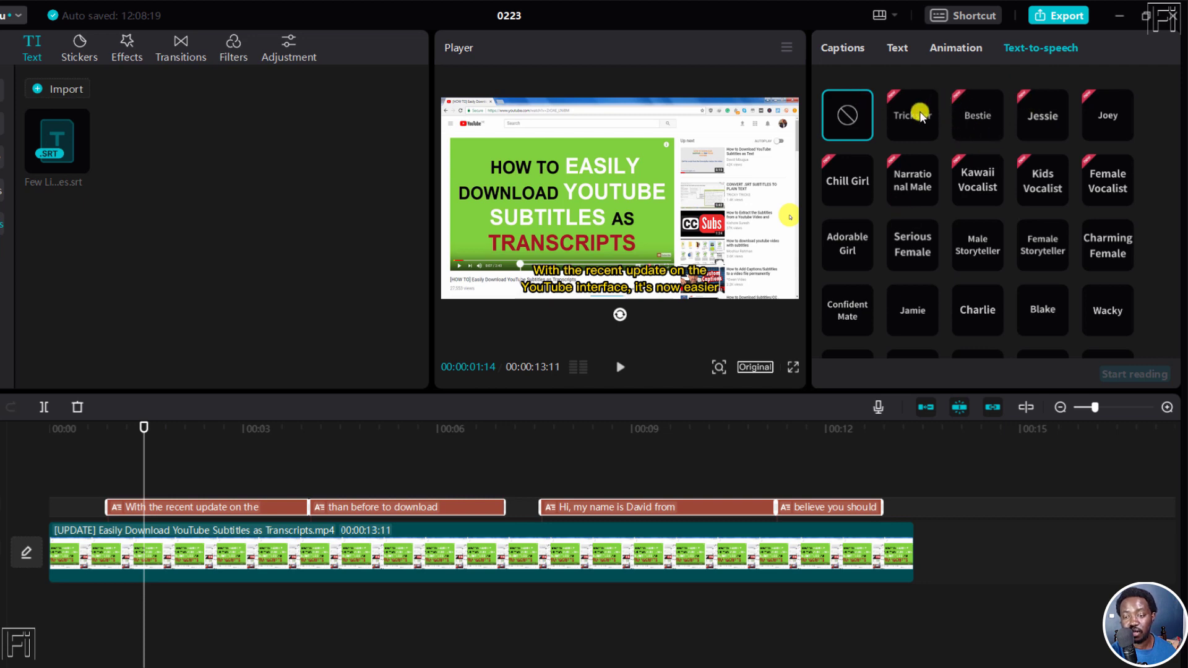
click(920, 114)
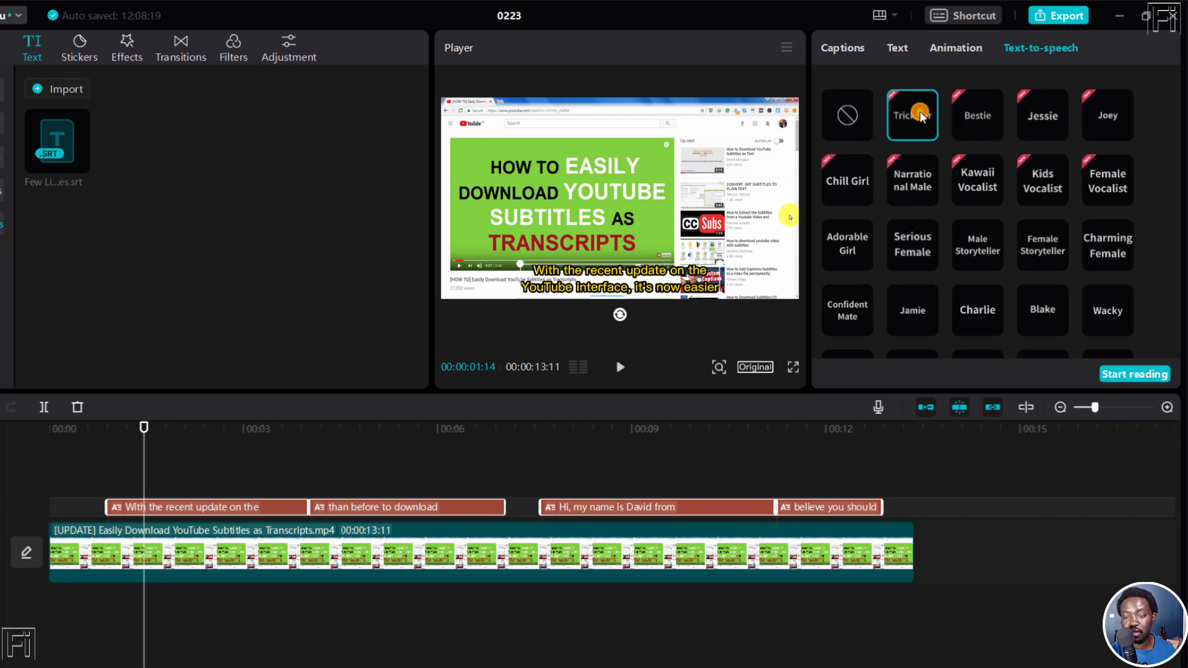
click(982, 120)
click(1043, 120)
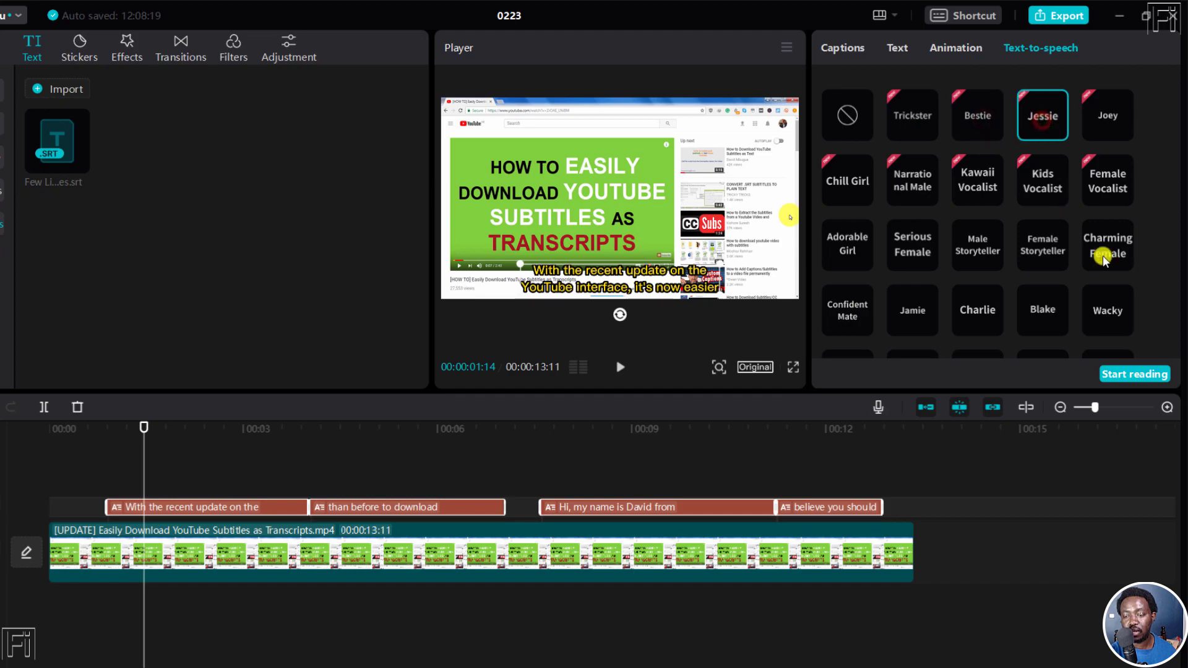
click(1127, 373)
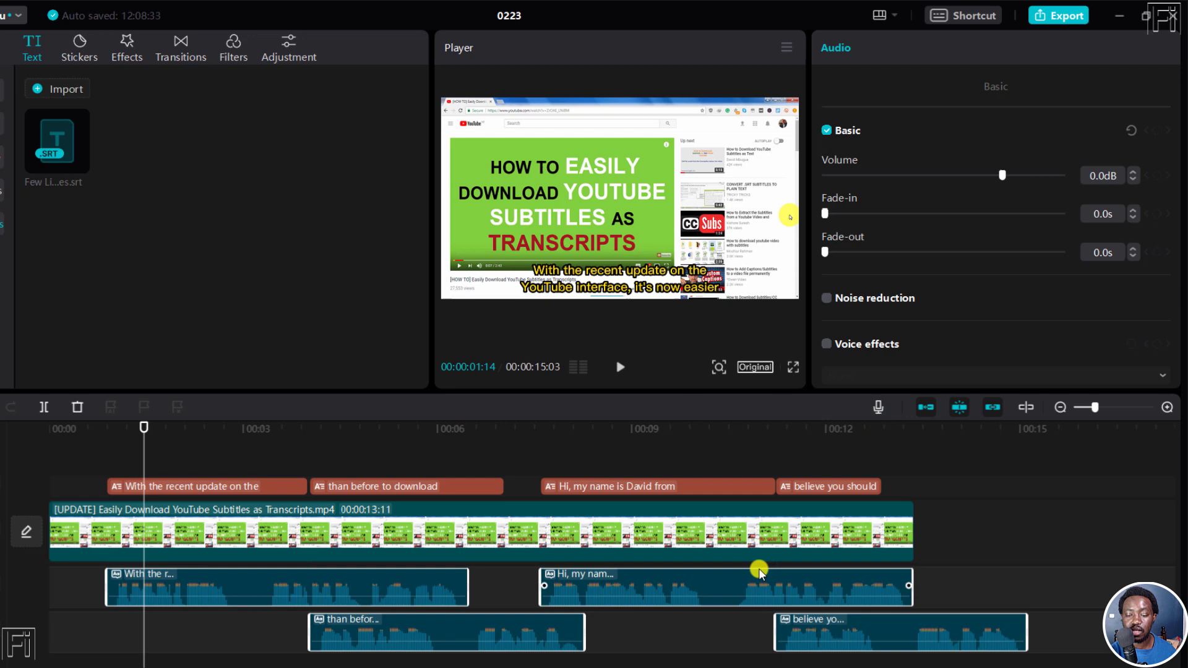
- Play back to check the voice timing and set the playhead to 00:00:02:24
click(81, 428)
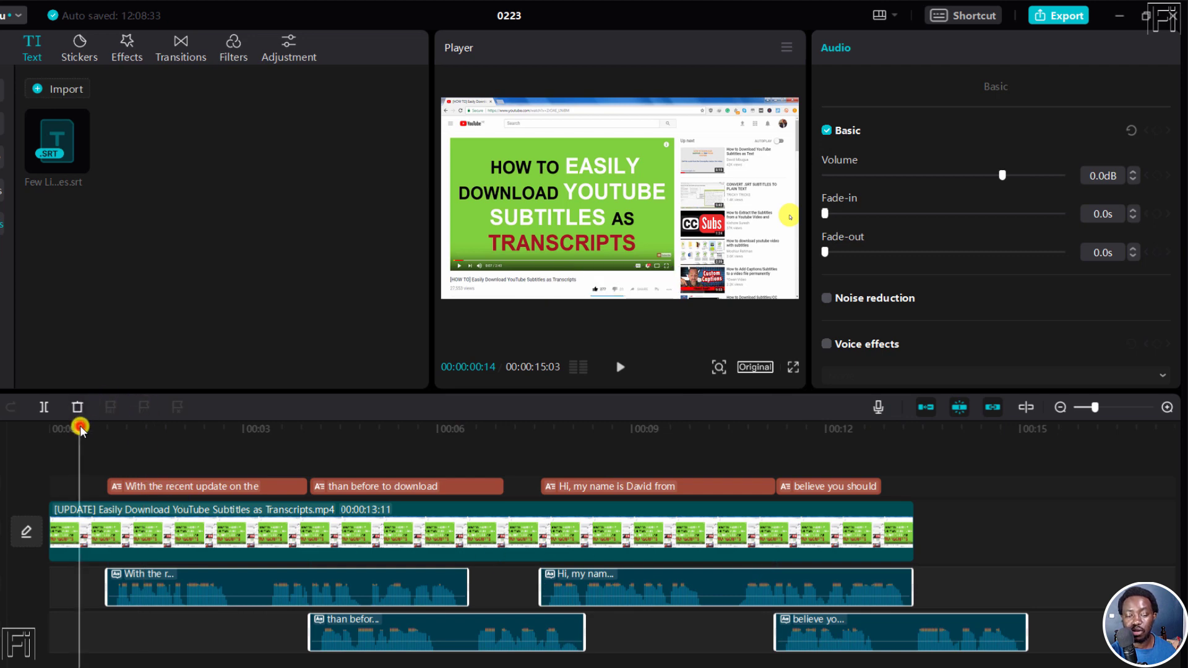
key(space)
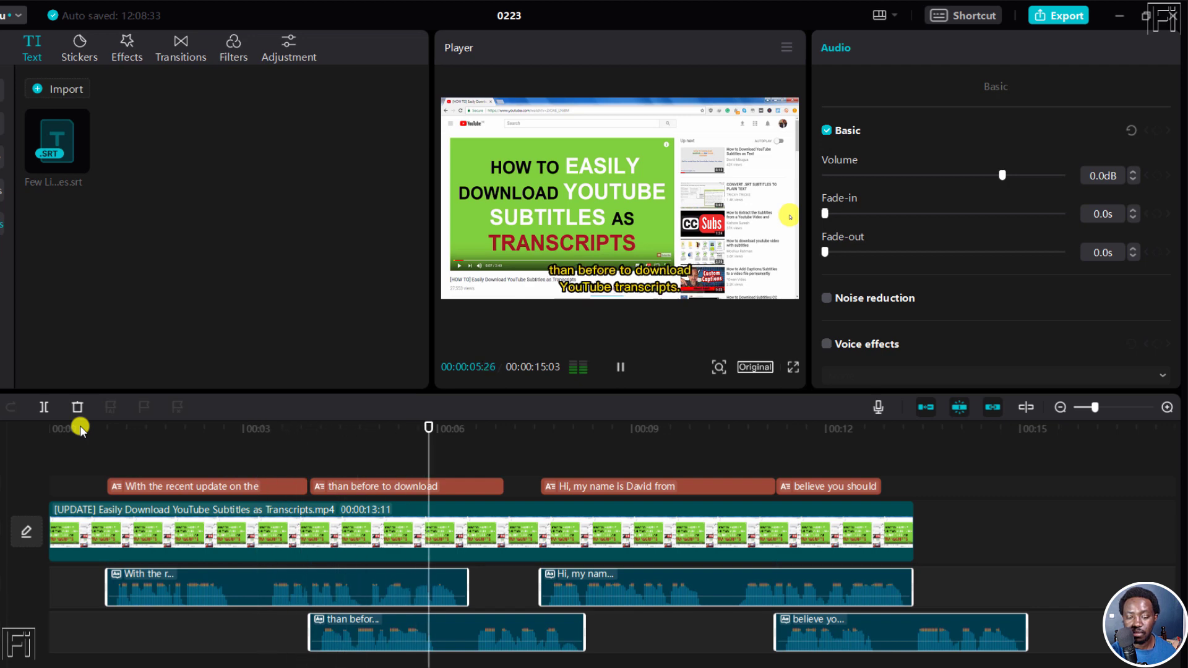
key(space)
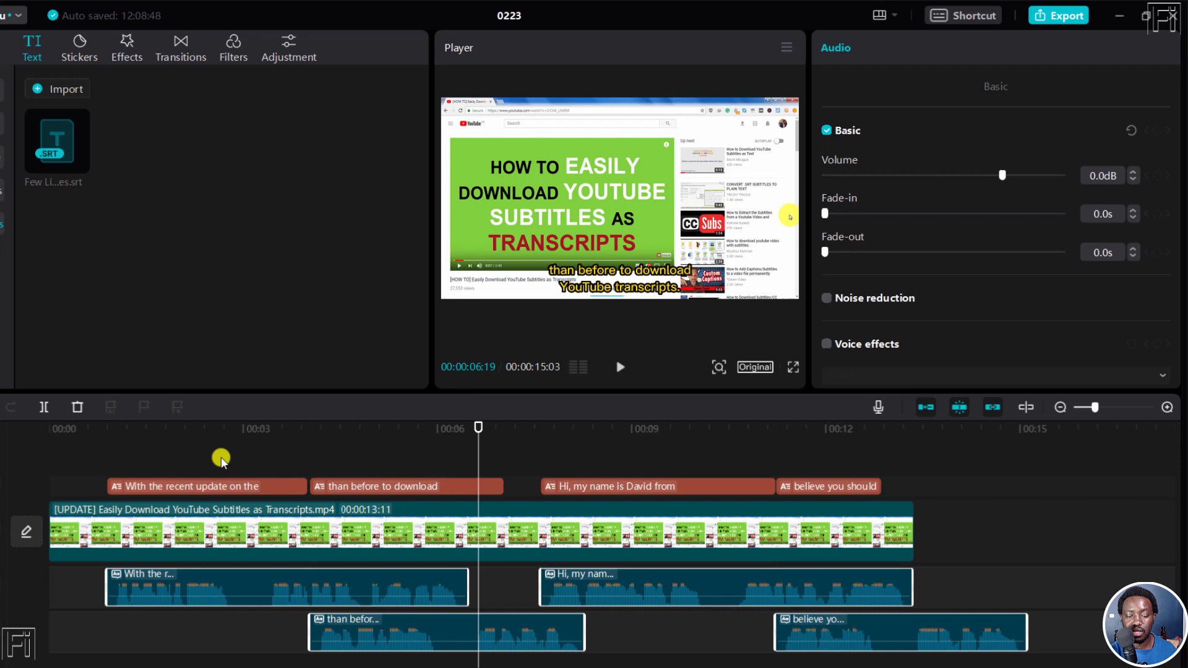
click(243, 432)
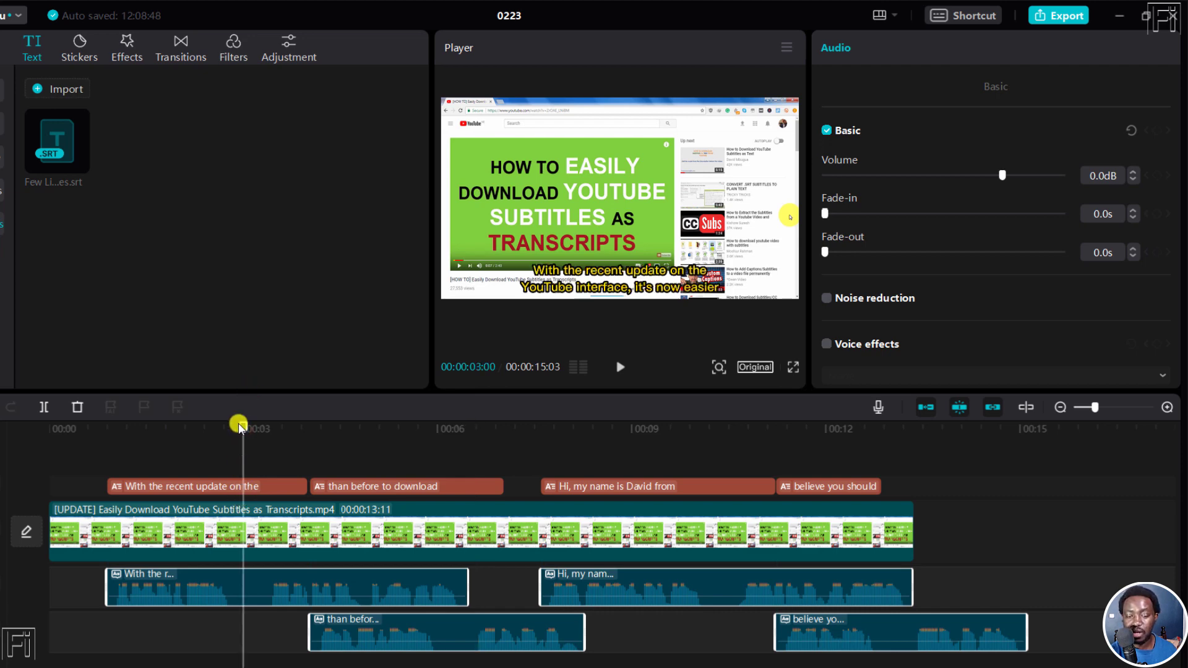
drag(243, 431, 229, 436)
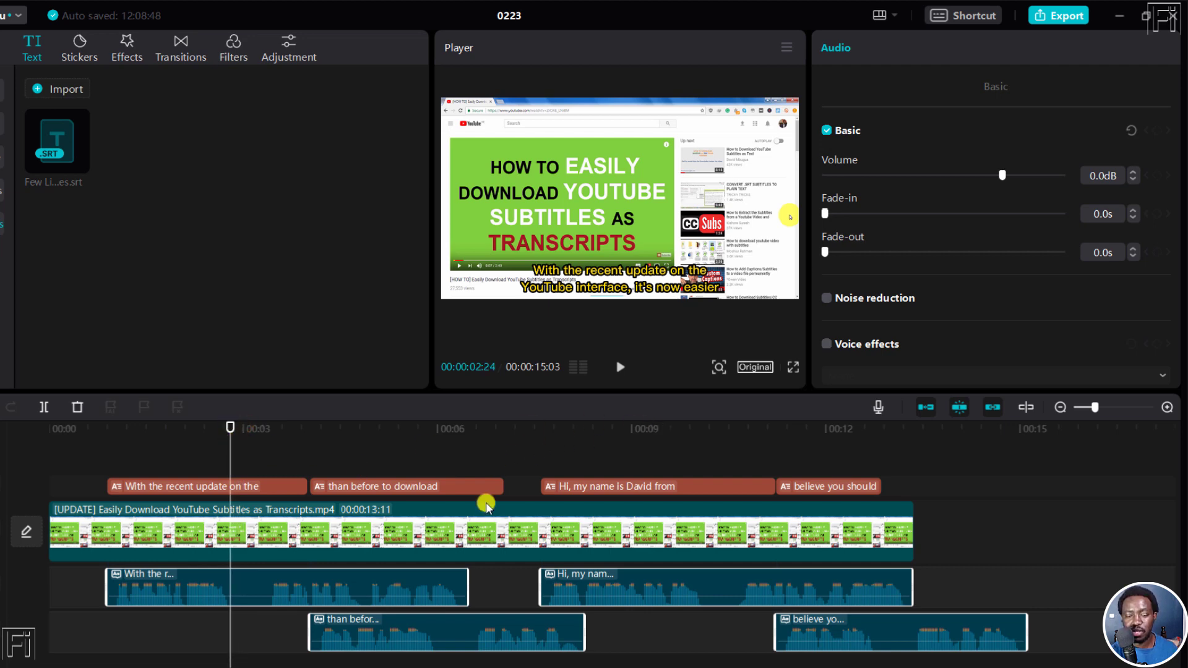
mouse_move(235, 594)
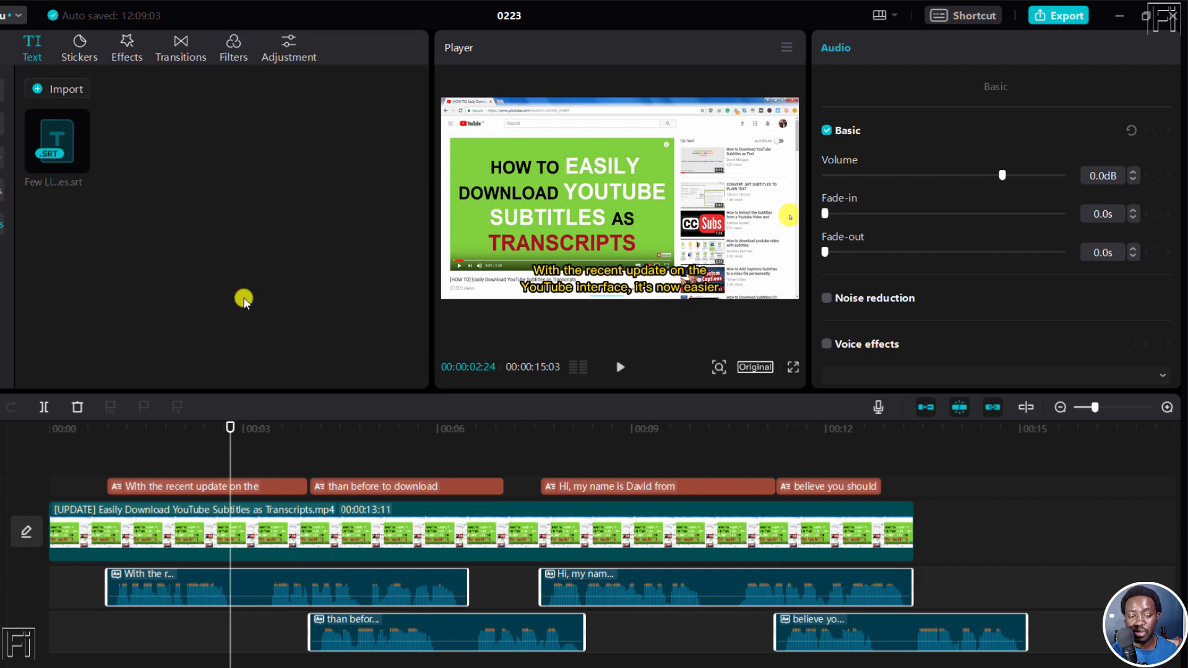
- Split the first speech clip at 00:00:02:24 and 00:00:03:10 and delete the piece between
click(46, 407)
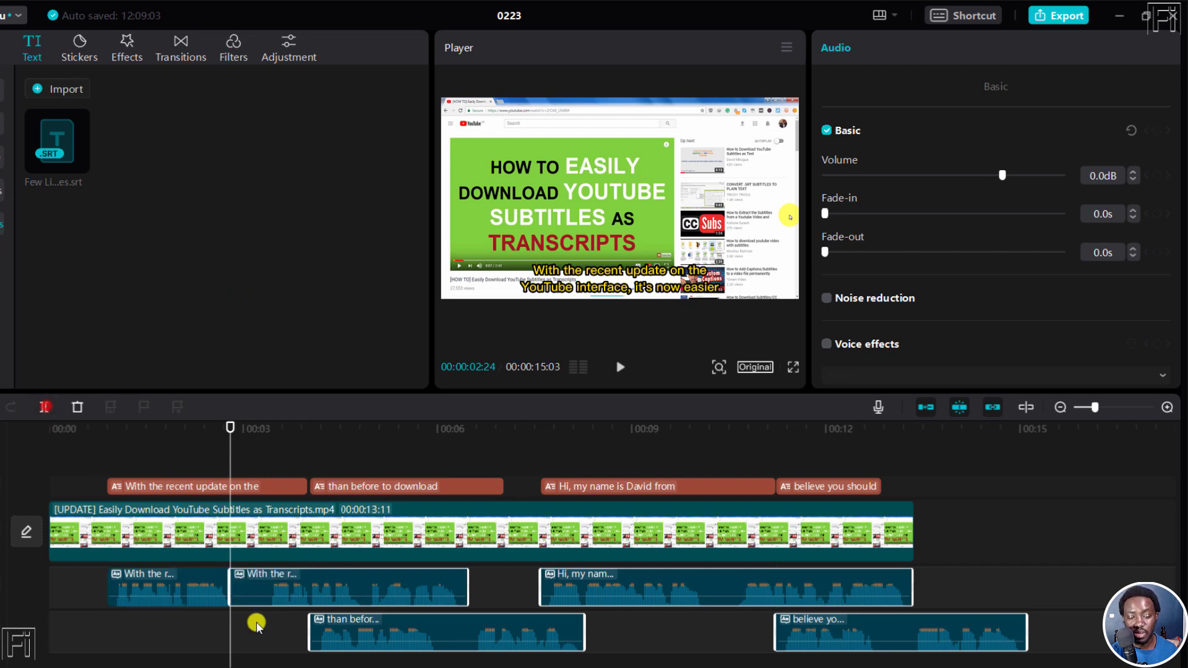
drag(232, 428, 264, 428)
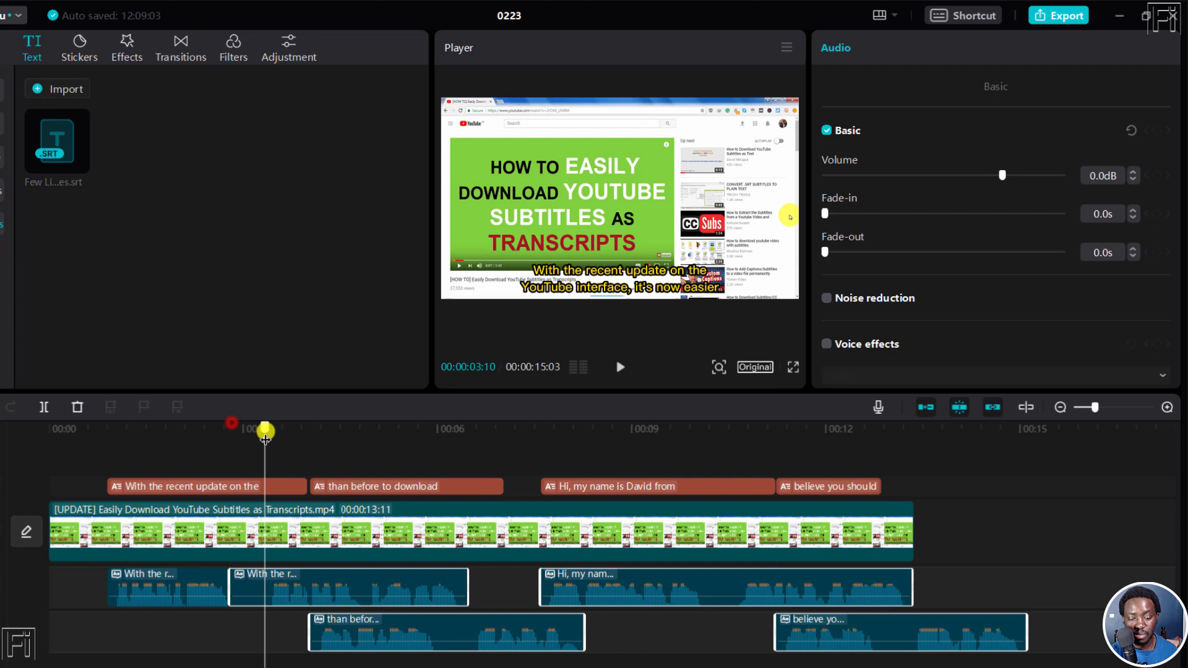
click(44, 407)
click(247, 587)
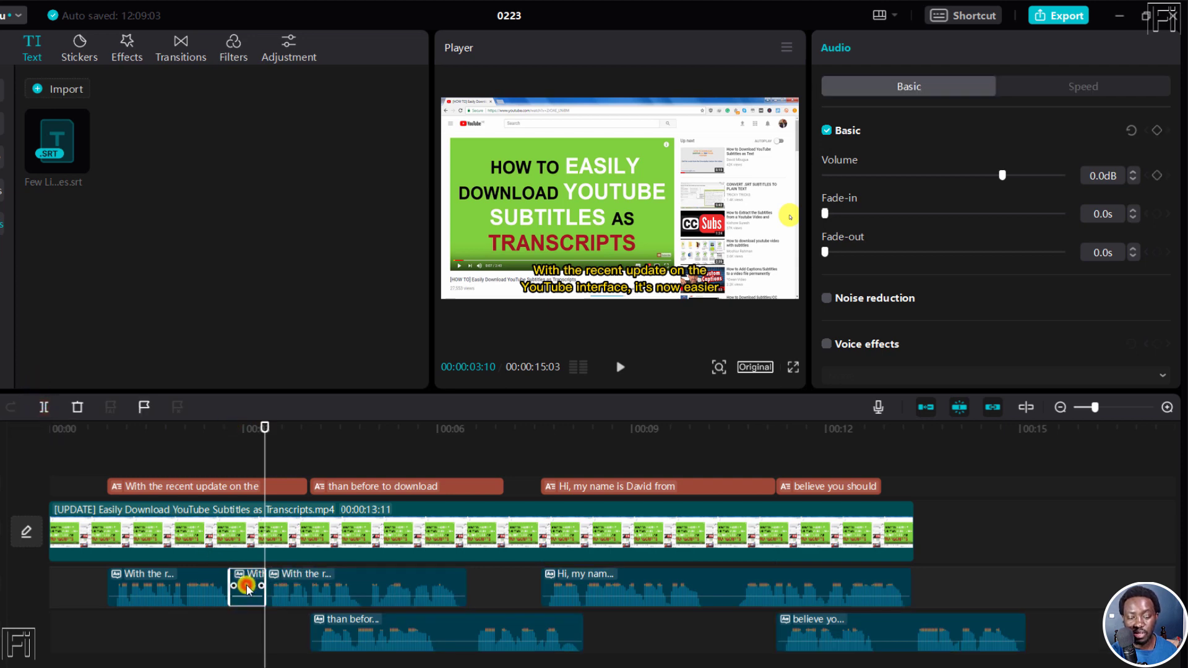
key(Delete)
- Slide the remaining speech piece left to close the gap and play it back
mouse_move(313, 577)
mouse_down()
mouse_move(310, 589)
mouse_move(291, 584)
mouse_up()
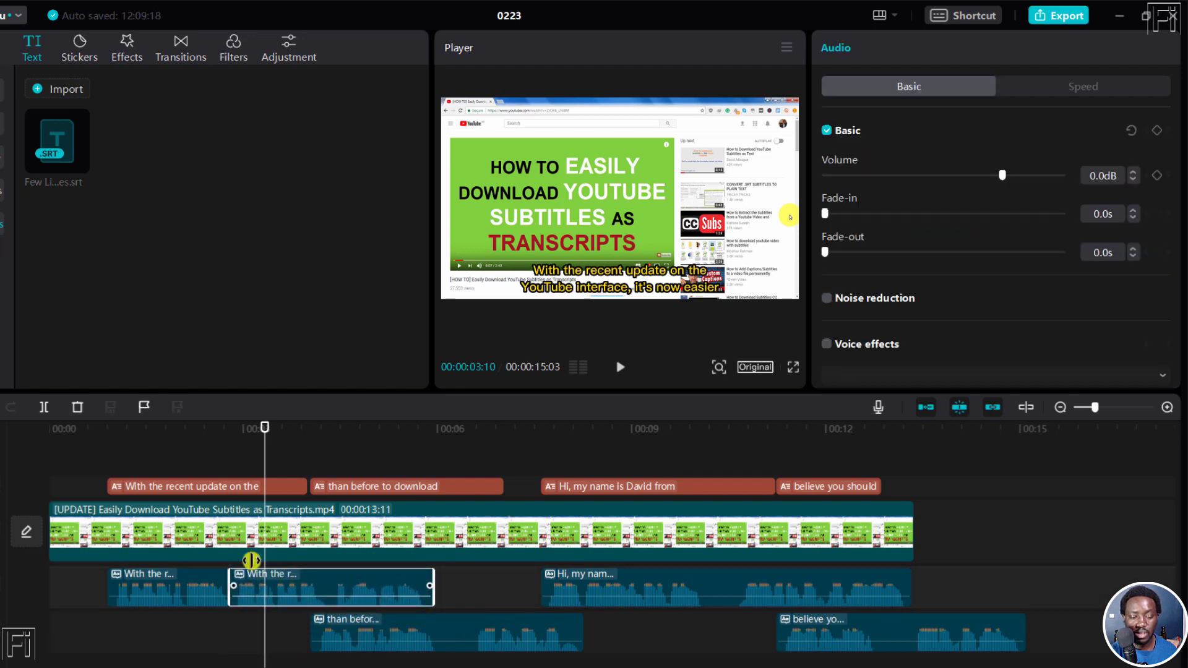
click(128, 424)
key(space)
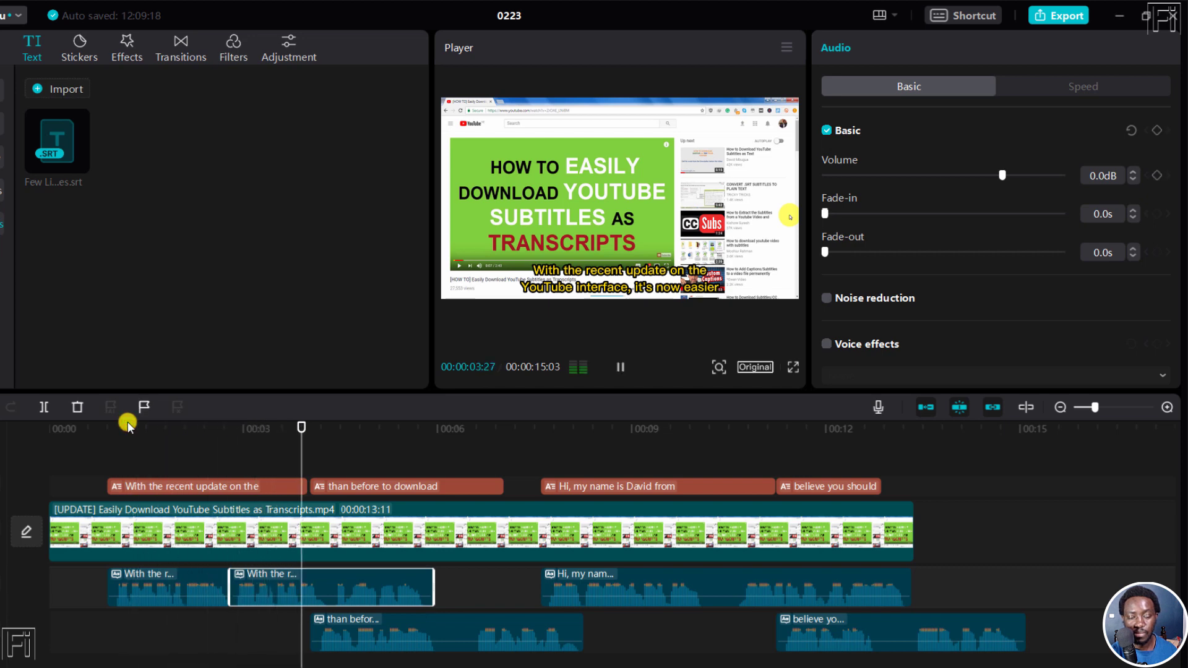
key(space)
- Shift the 'than before' voice clip later, fine-tuning its position against the captions with playback checks
mouse_move(403, 630)
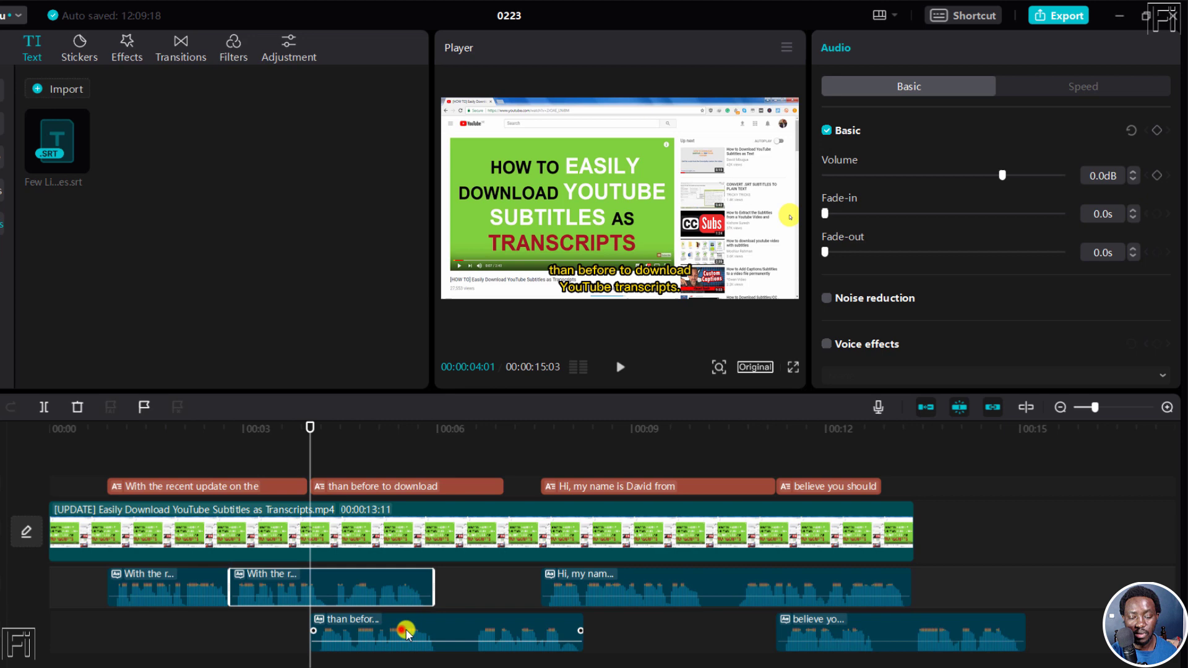
drag(405, 631, 476, 639)
key(space)
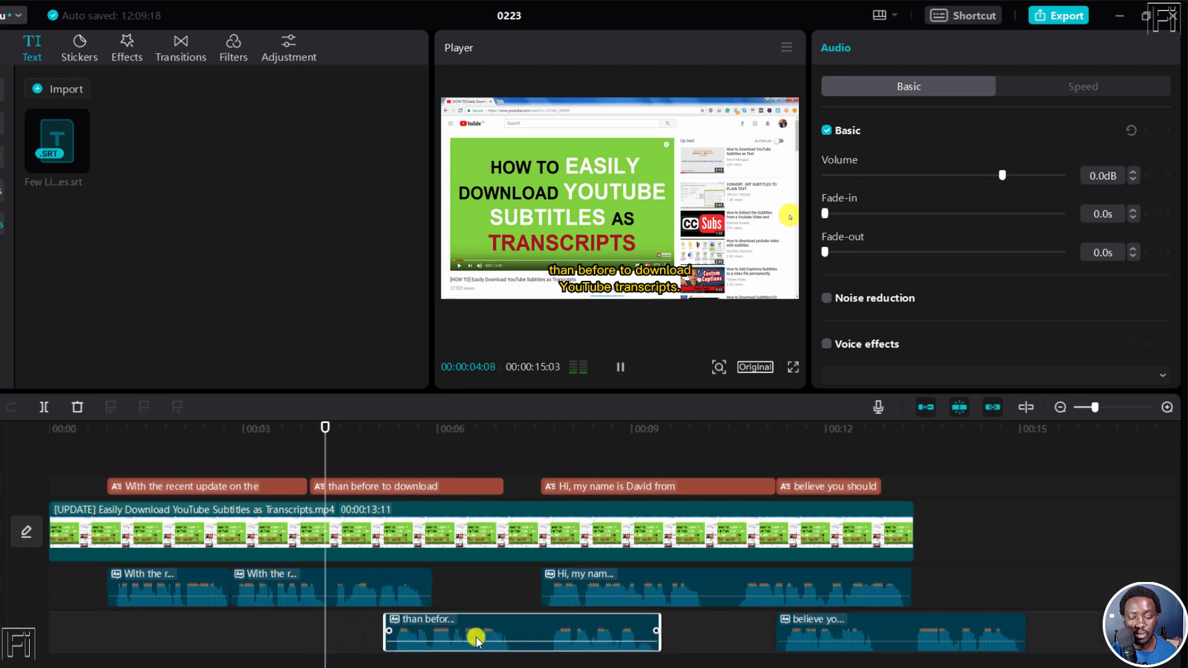
key(space)
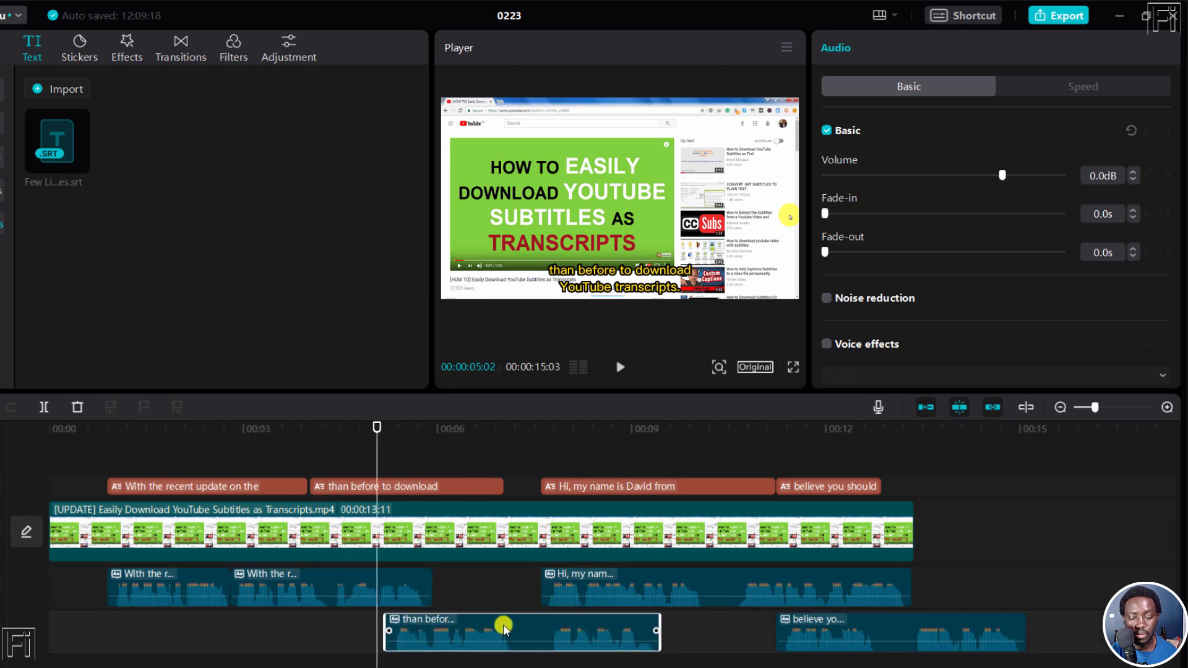
drag(504, 628, 559, 630)
key(space)
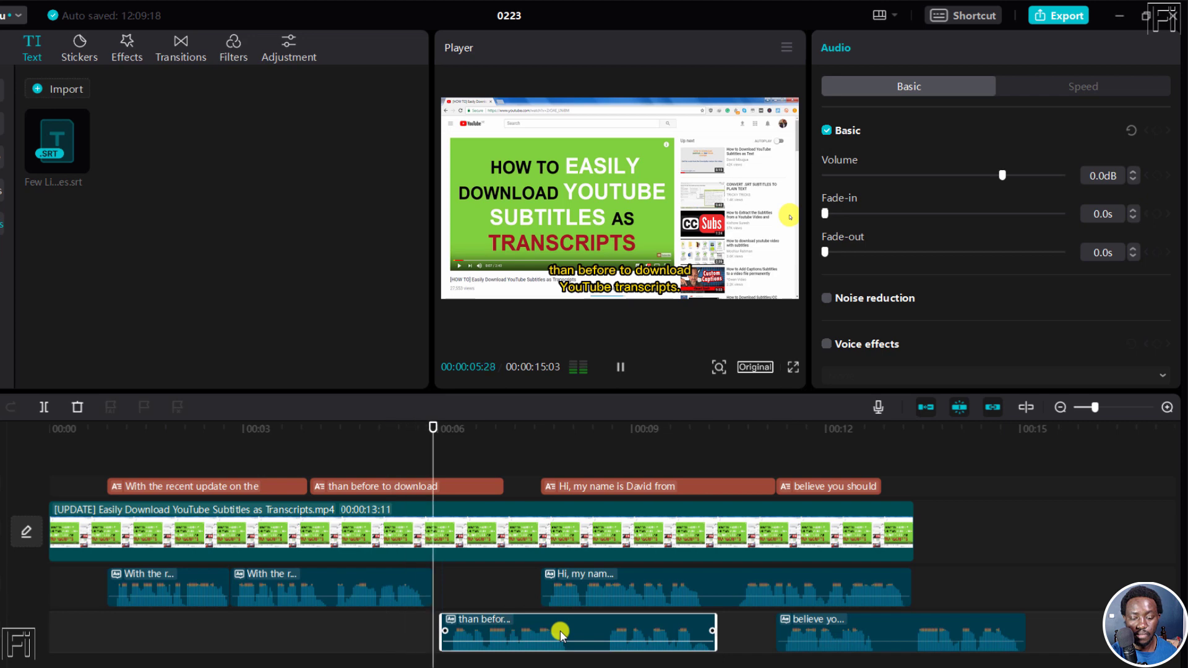
key(space)
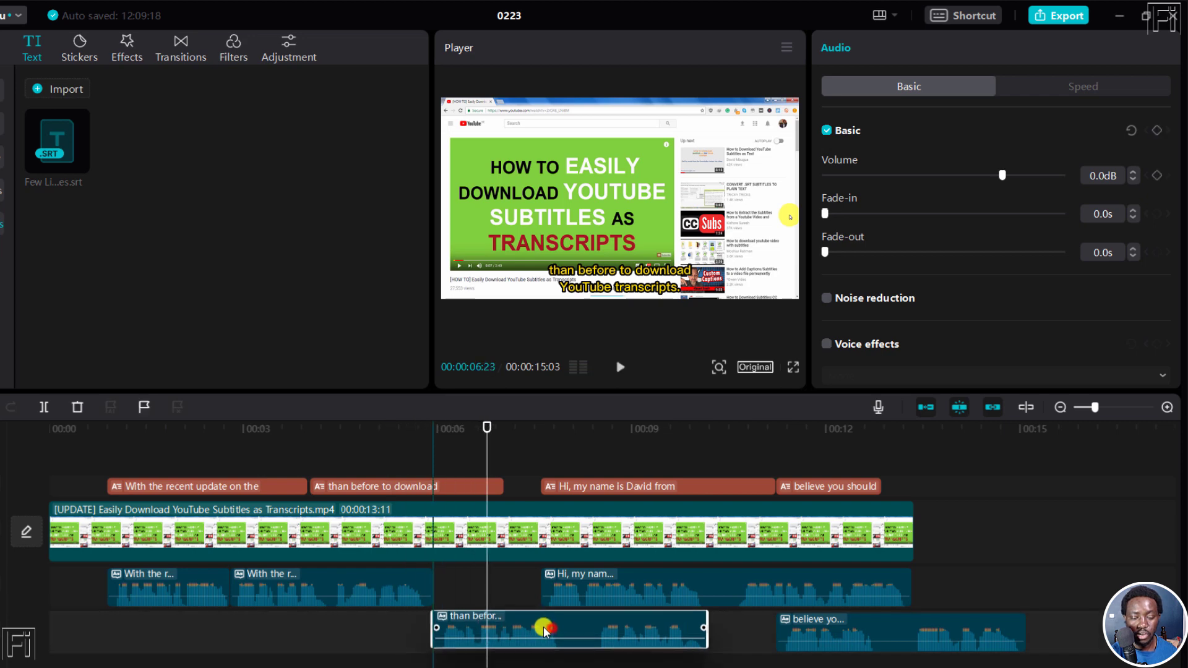
drag(543, 630, 530, 632)
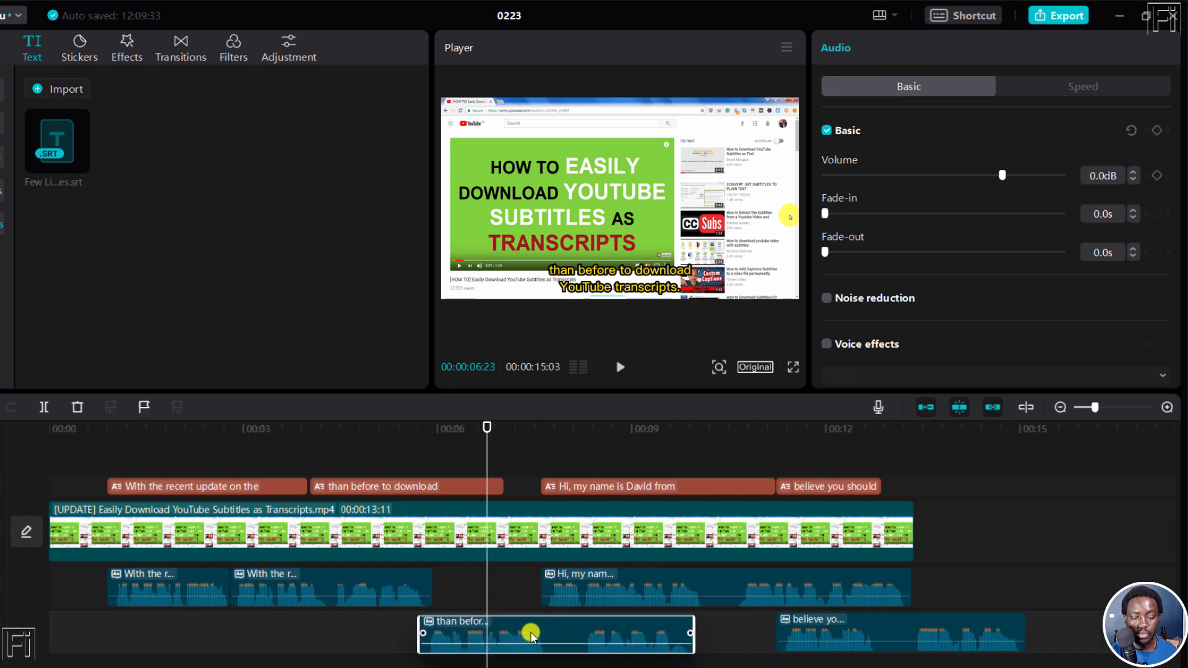
click(396, 432)
key(space)
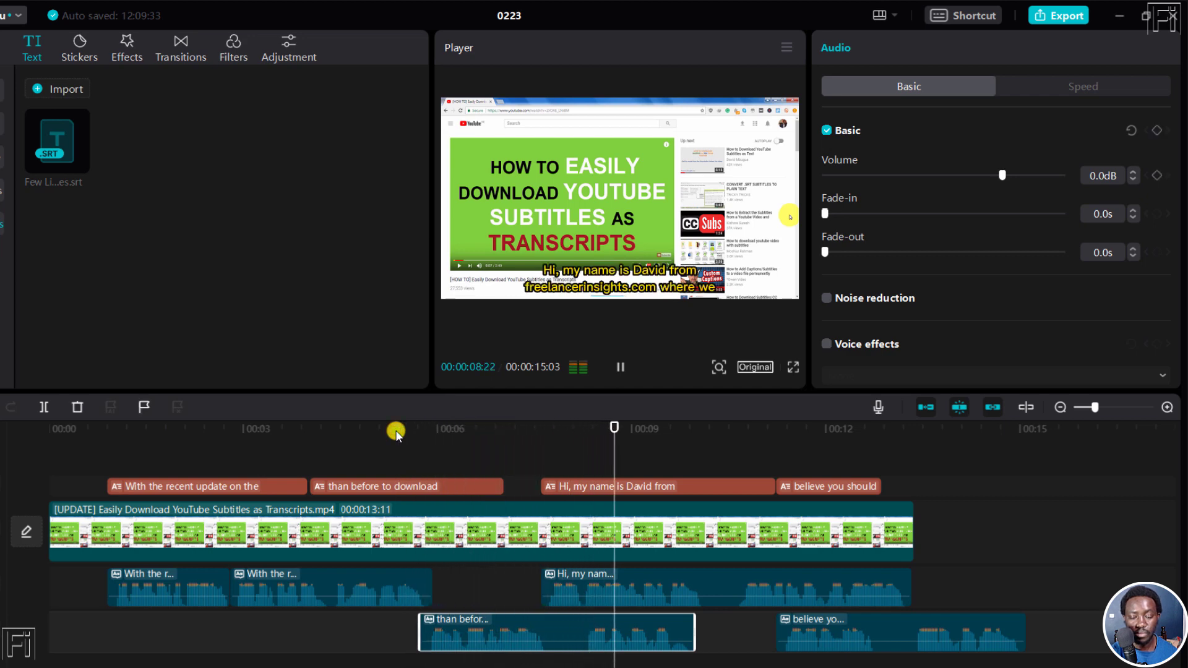
key(space)
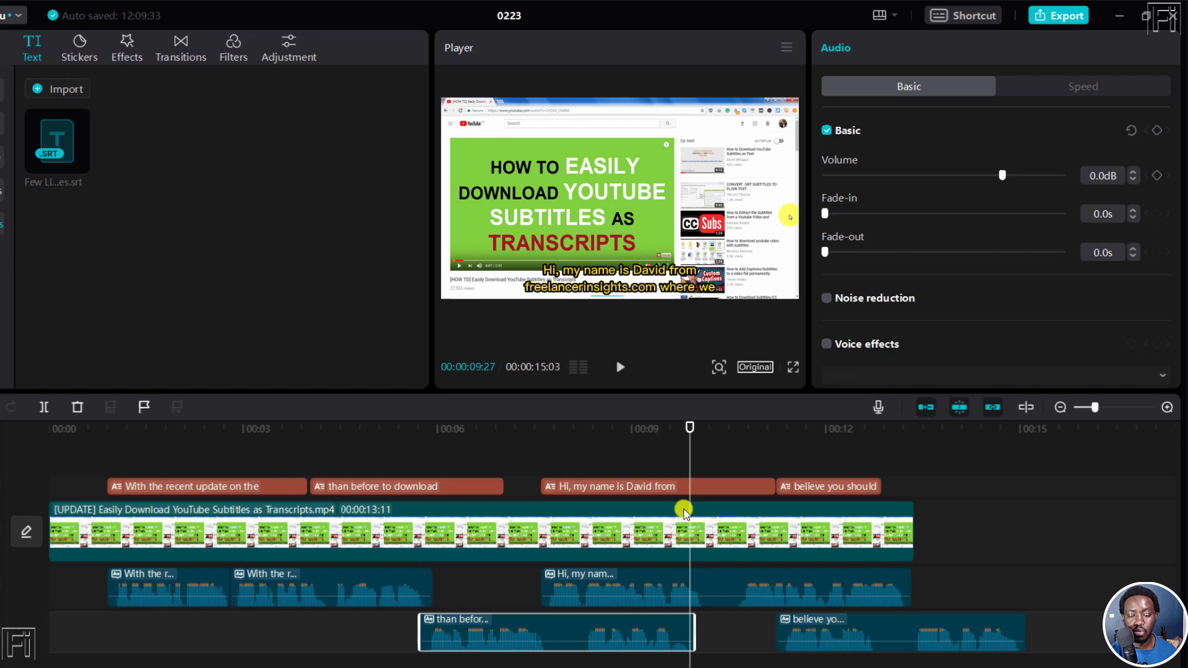
- Push the 'Hi, my name' and 'believe you' clips later and move 'than before' onto the main audio track
drag(745, 580, 948, 584)
drag(882, 623, 991, 636)
drag(479, 626, 495, 584)
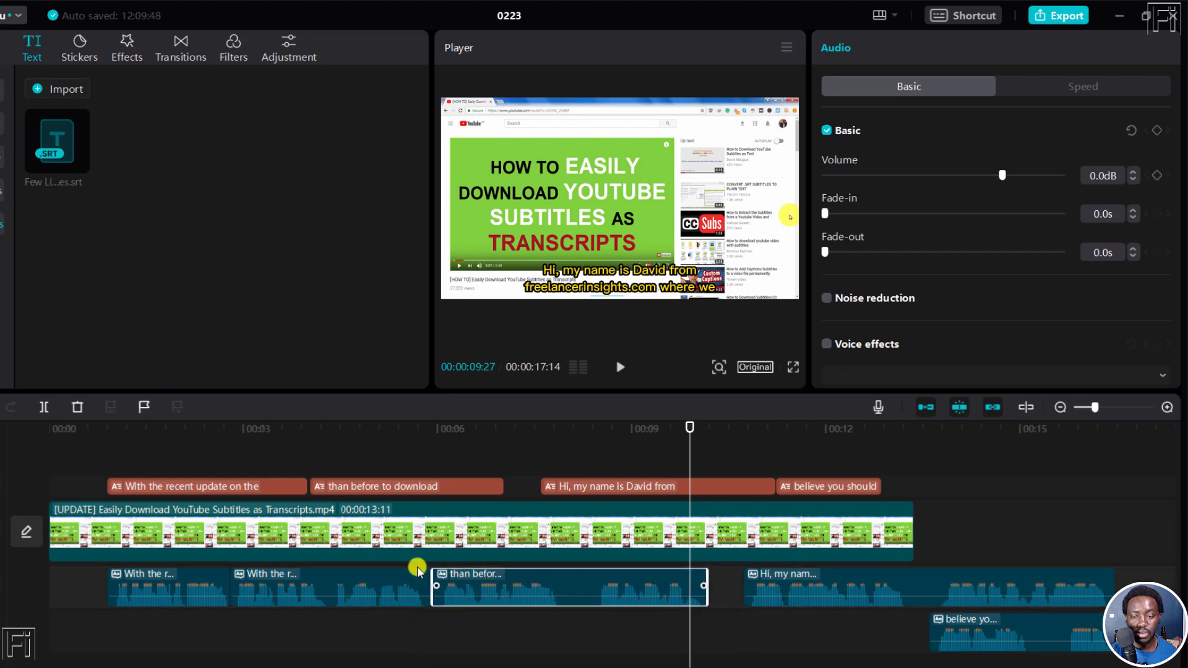
- Split the 'than before' clip at 00:06:01 and delete its short silent leading piece
click(362, 427)
key(space)
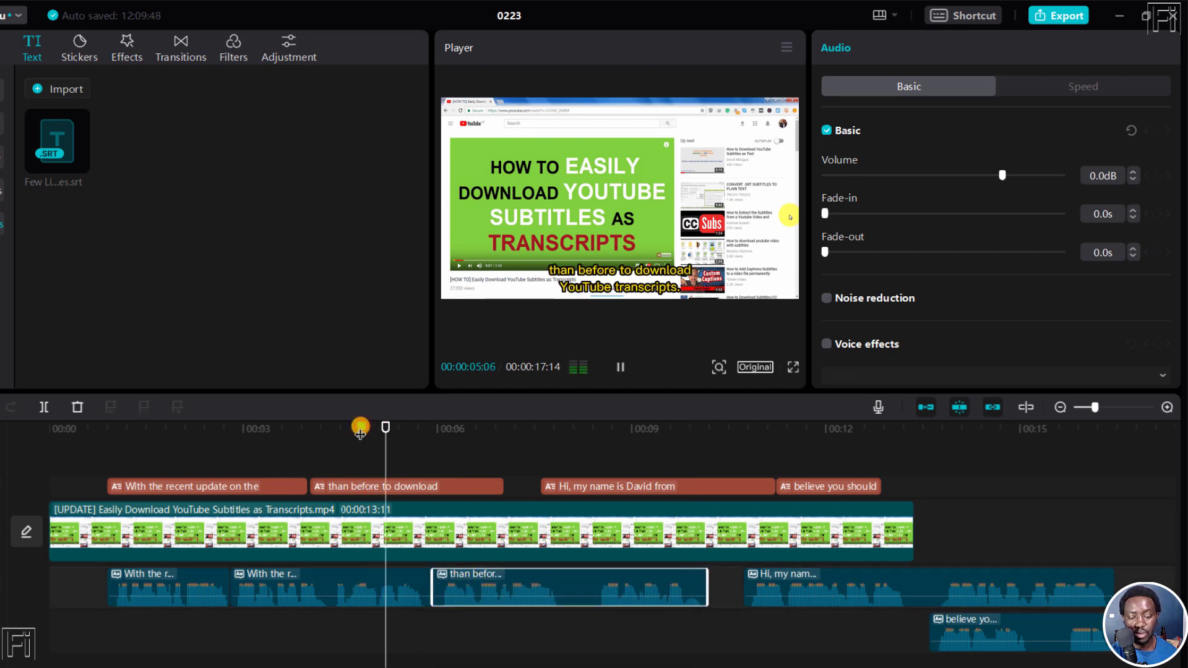
key(space)
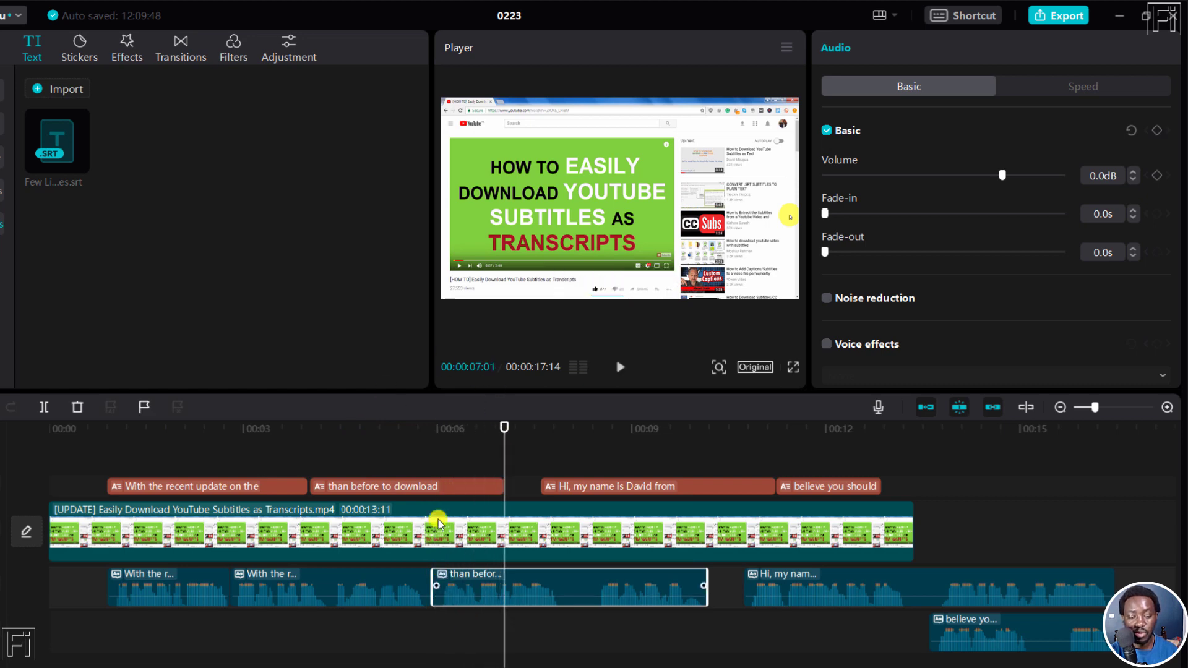
click(440, 432)
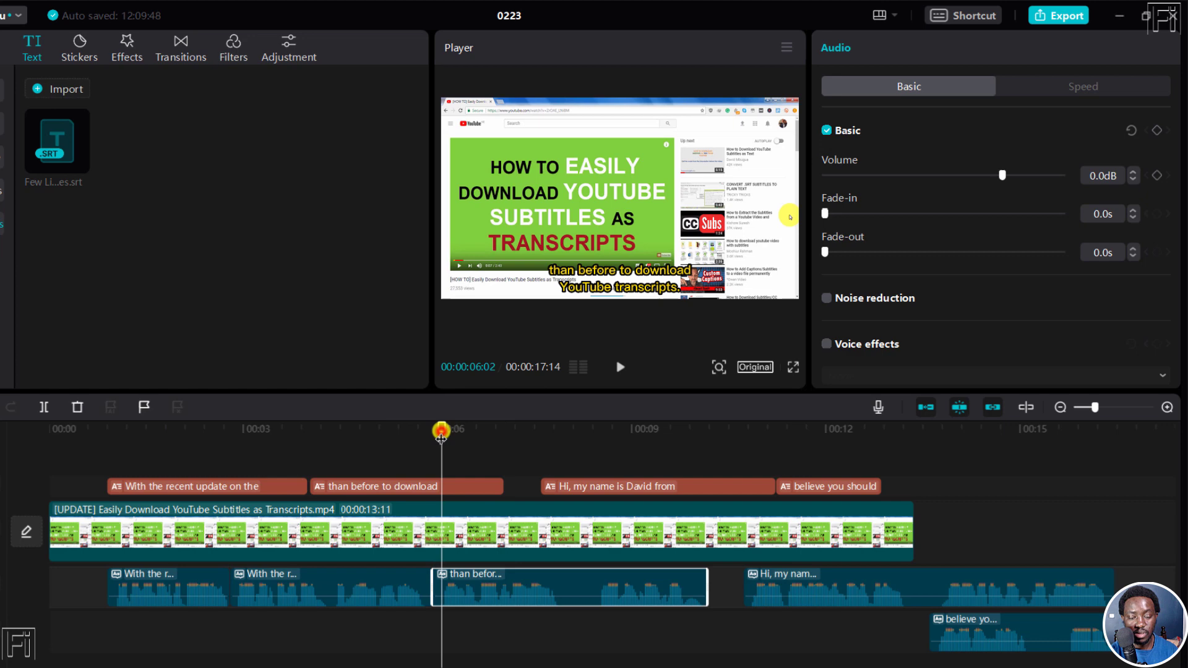
click(43, 407)
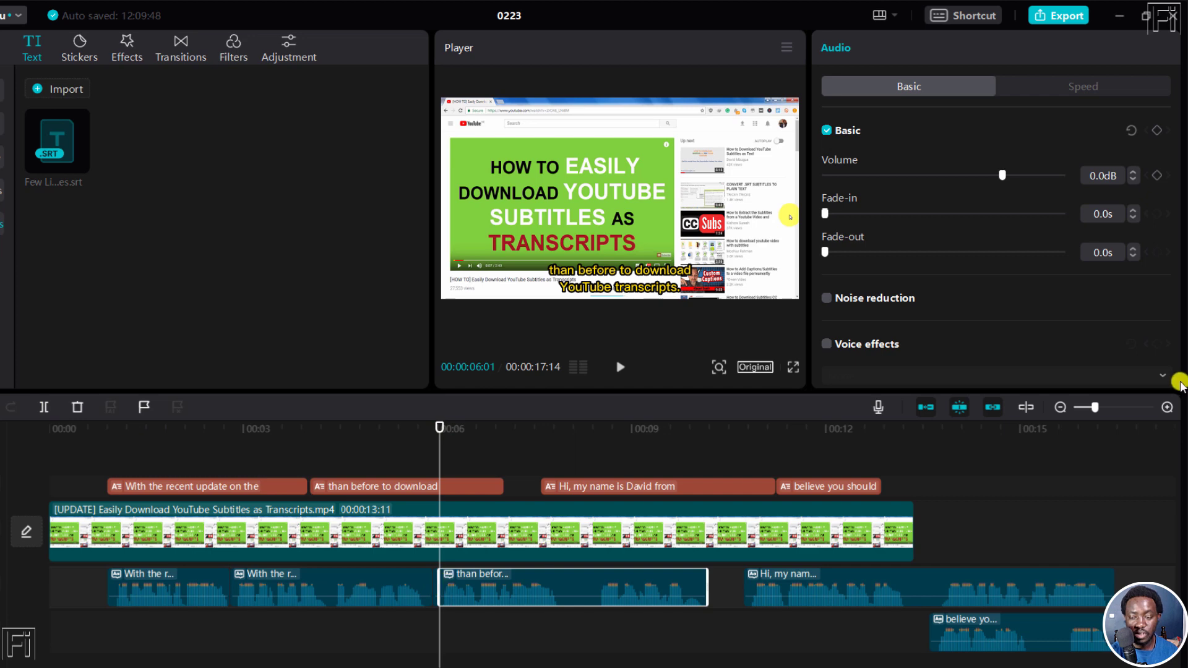
click(1167, 408)
click(1167, 408)
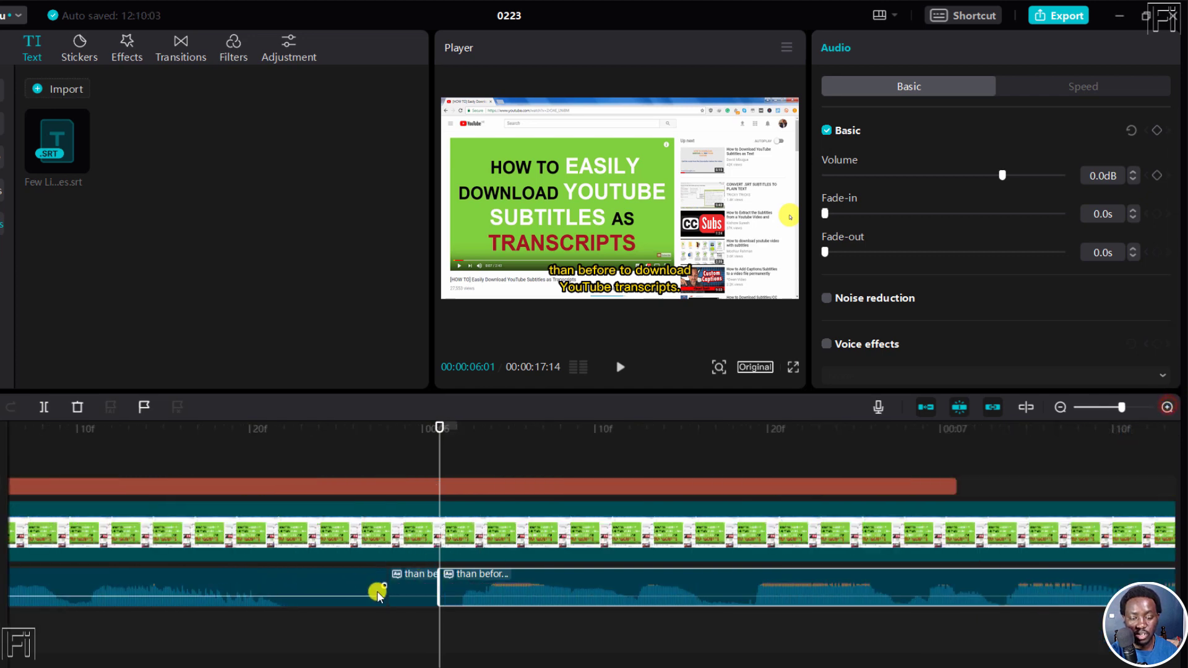
click(411, 588)
key(Delete)
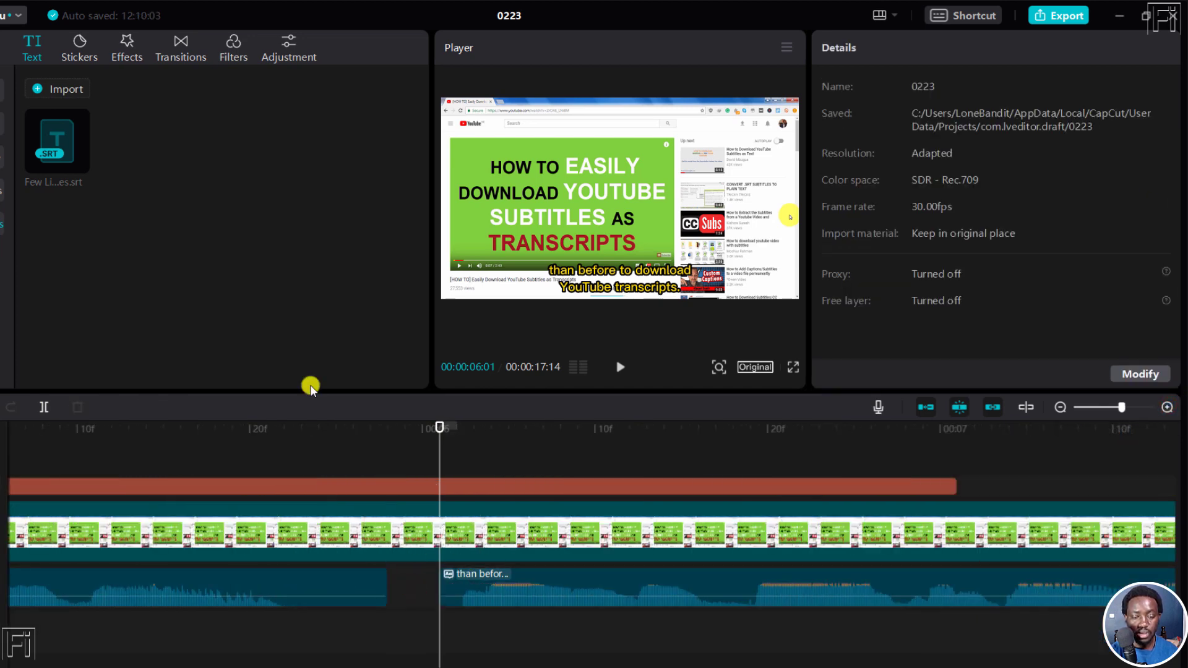
- Cut the opening voice clip's tail after 00:05:24 and slide 'than before' left to close the gap
click(317, 432)
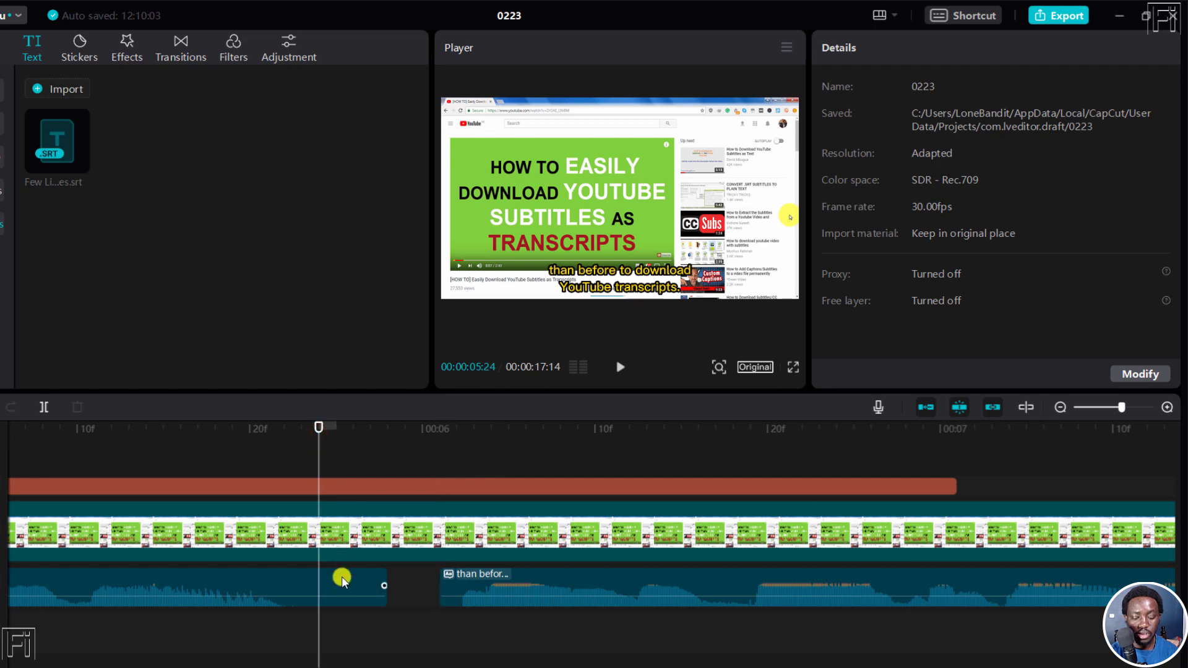
click(326, 595)
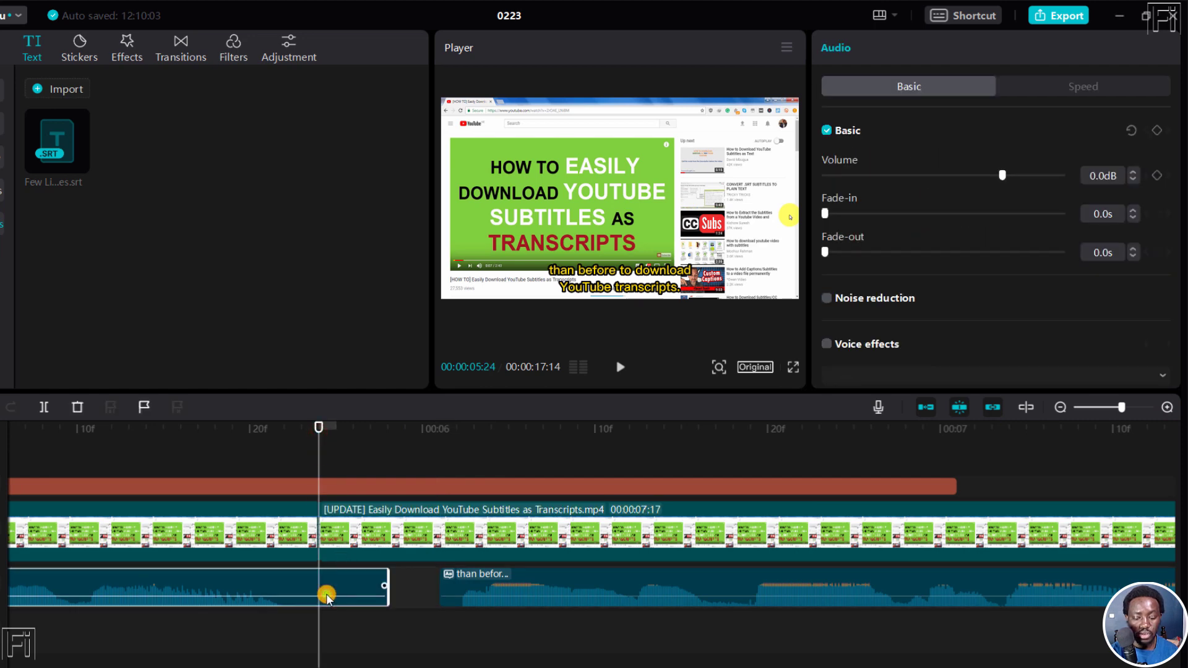
key(ctrl+b)
click(347, 589)
key(Delete)
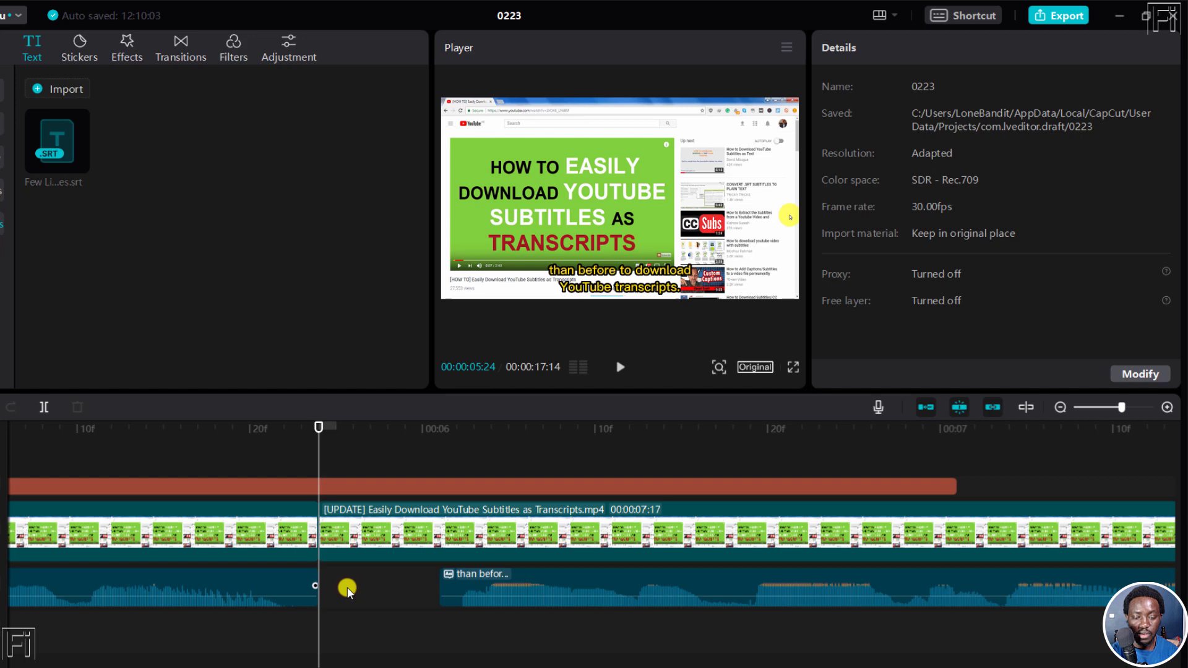
drag(507, 585, 398, 583)
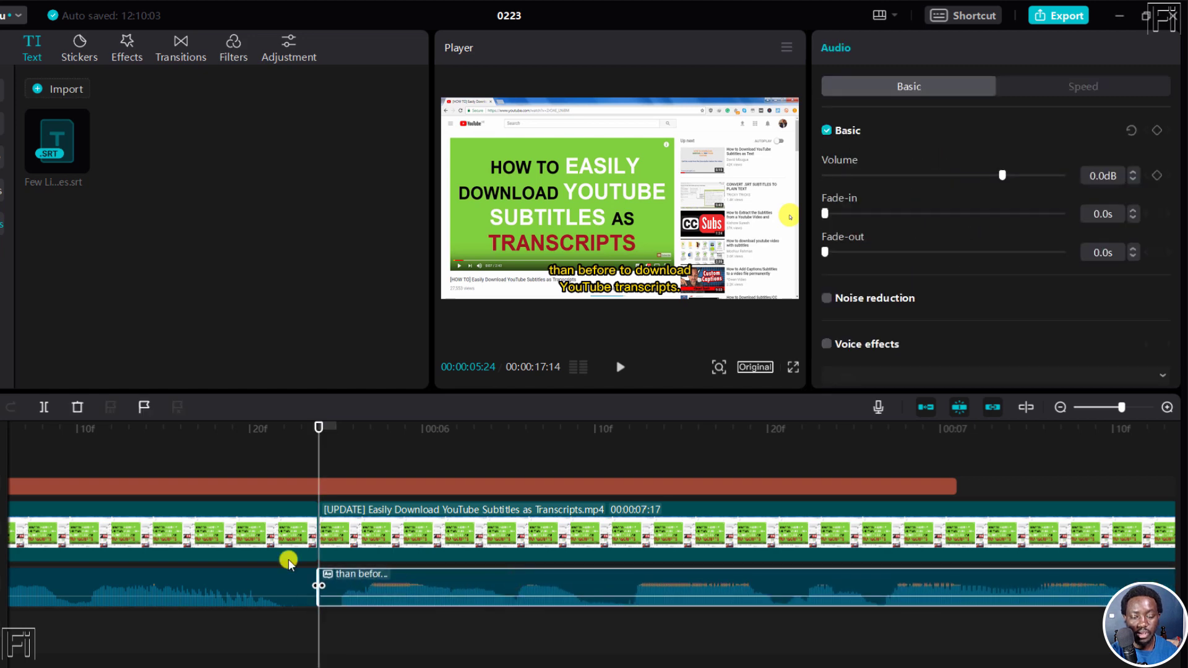
click(1061, 406)
click(1062, 407)
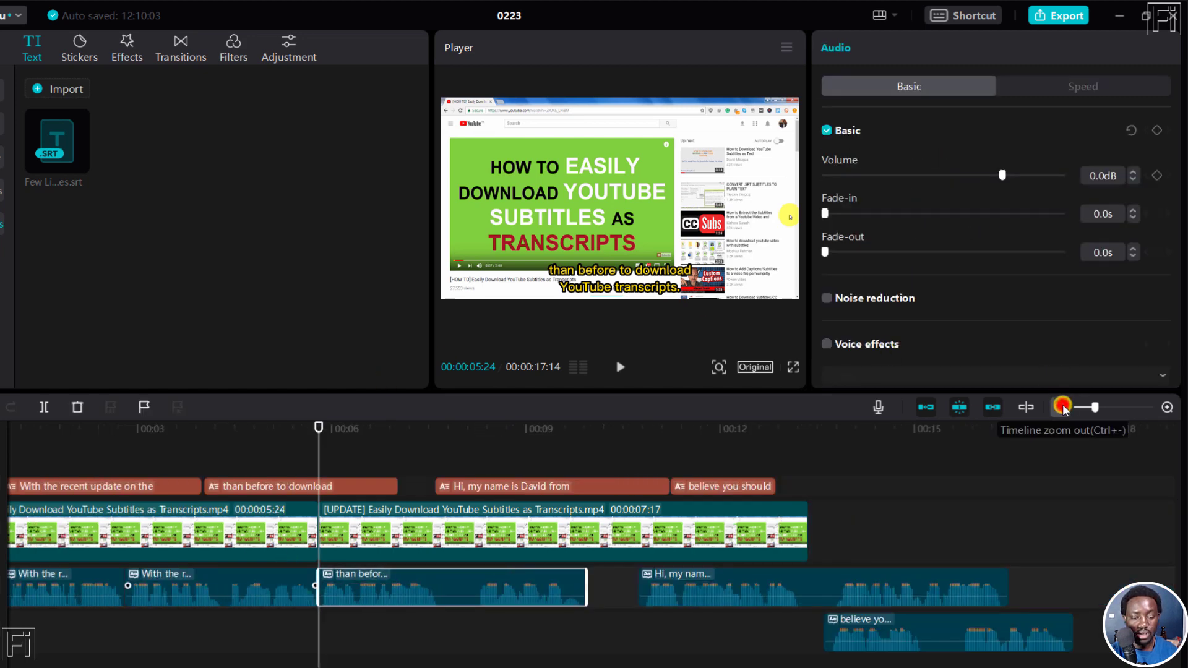
click(198, 424)
key(space)
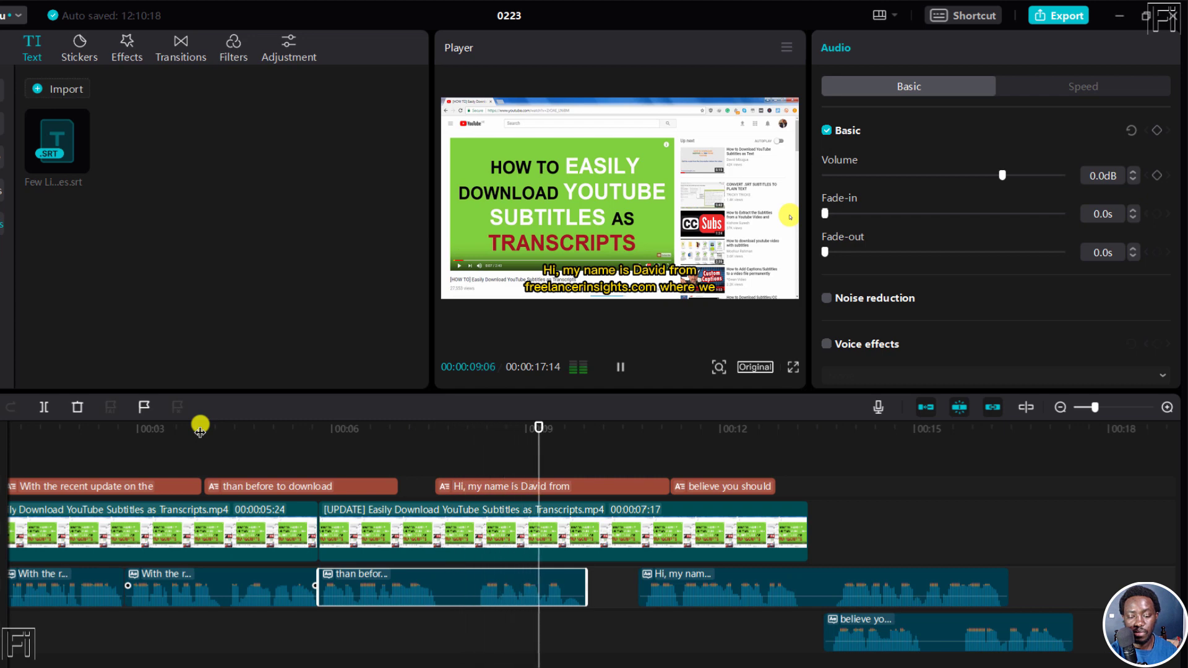
key(space)
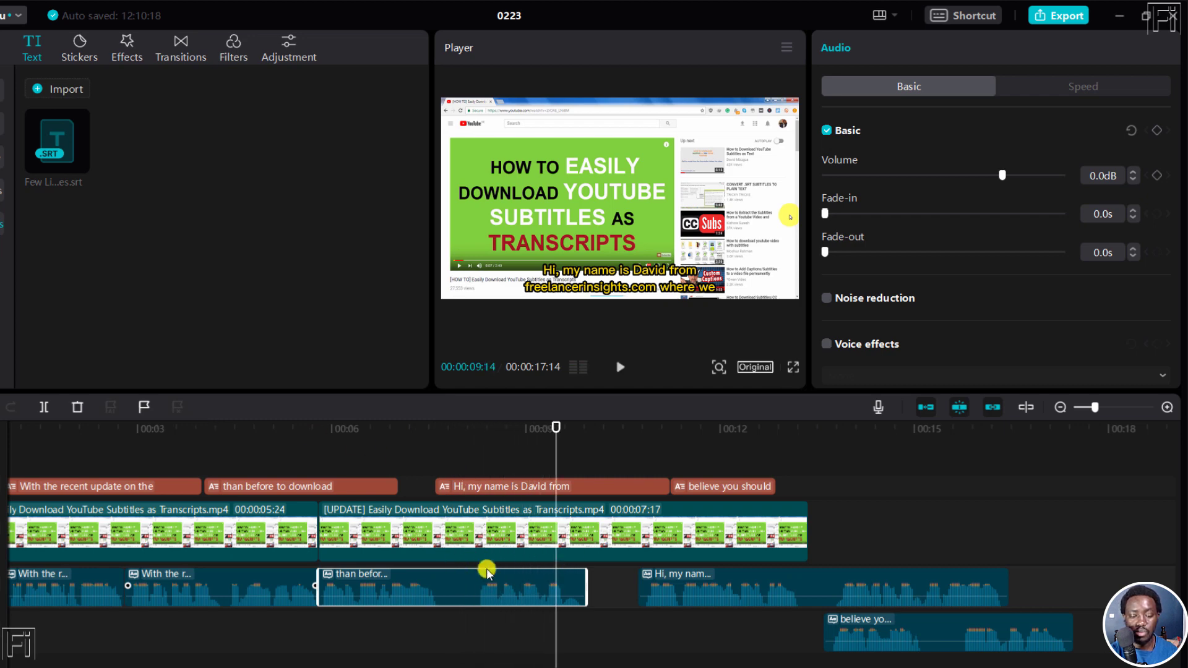
- Remove the 00:07:21–00:08:07 stretch from 'than before' and slide the remainder left
click(488, 427)
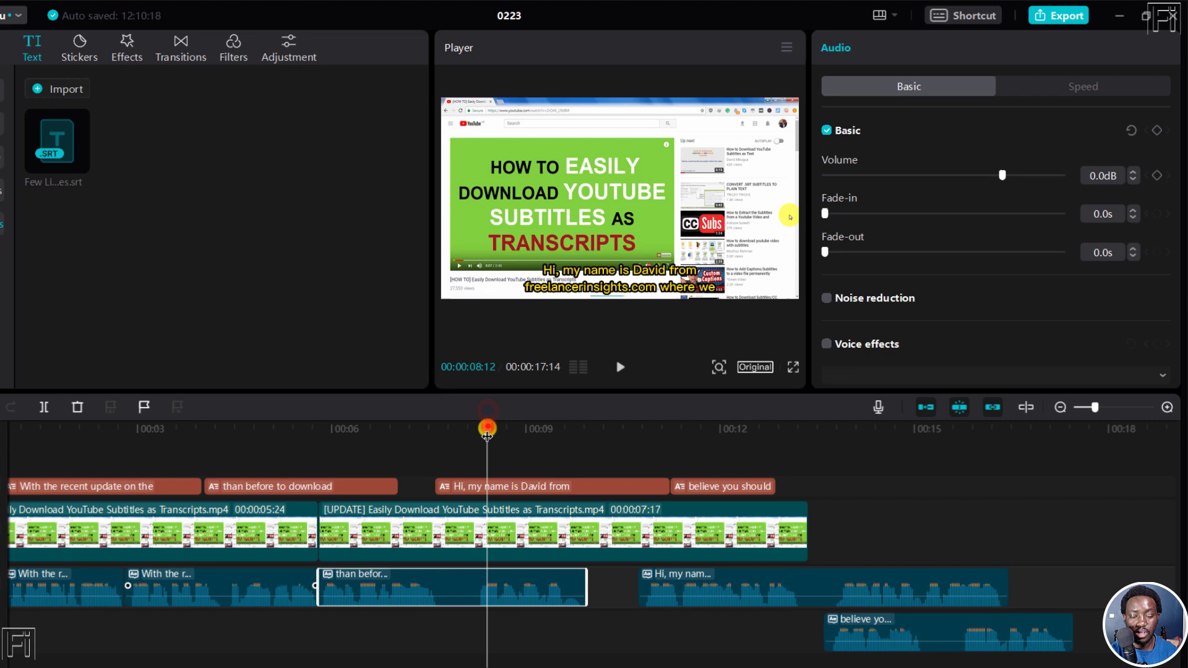
drag(487, 436, 477, 439)
click(463, 583)
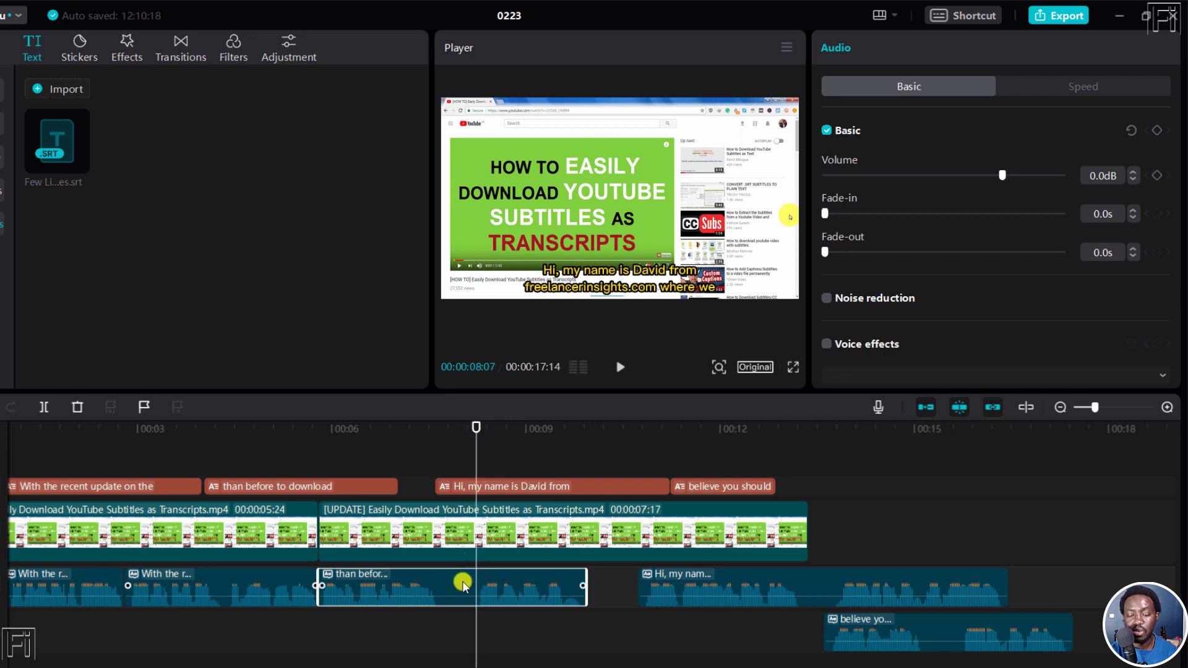
key(ctrl+b)
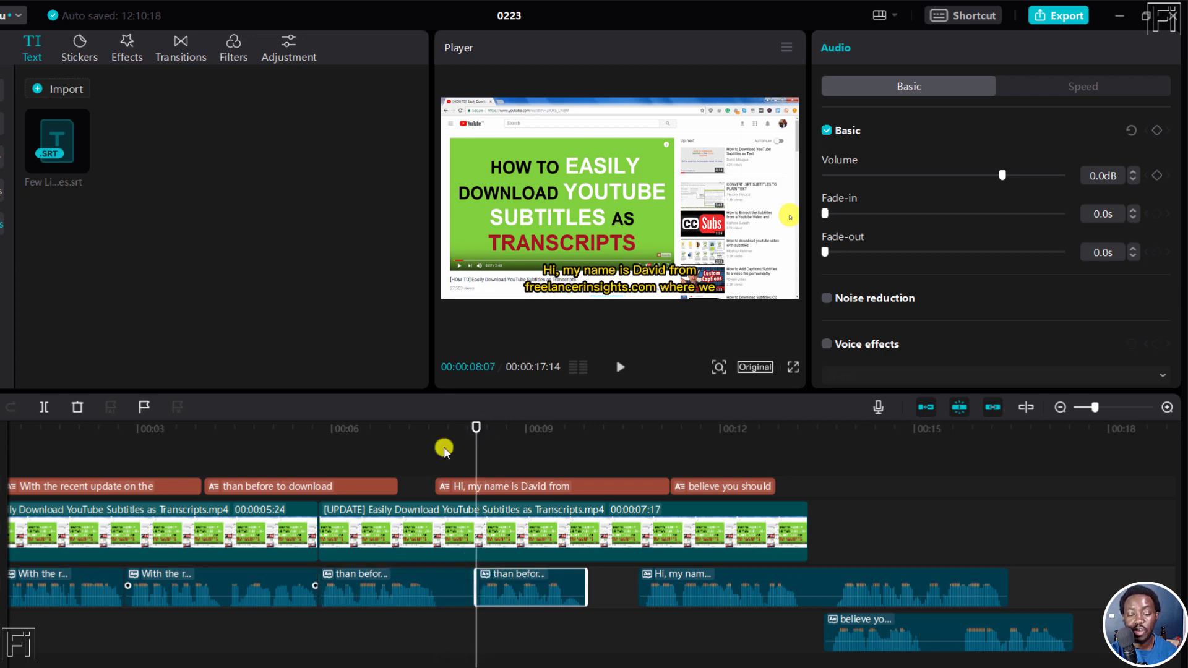
click(441, 429)
click(447, 575)
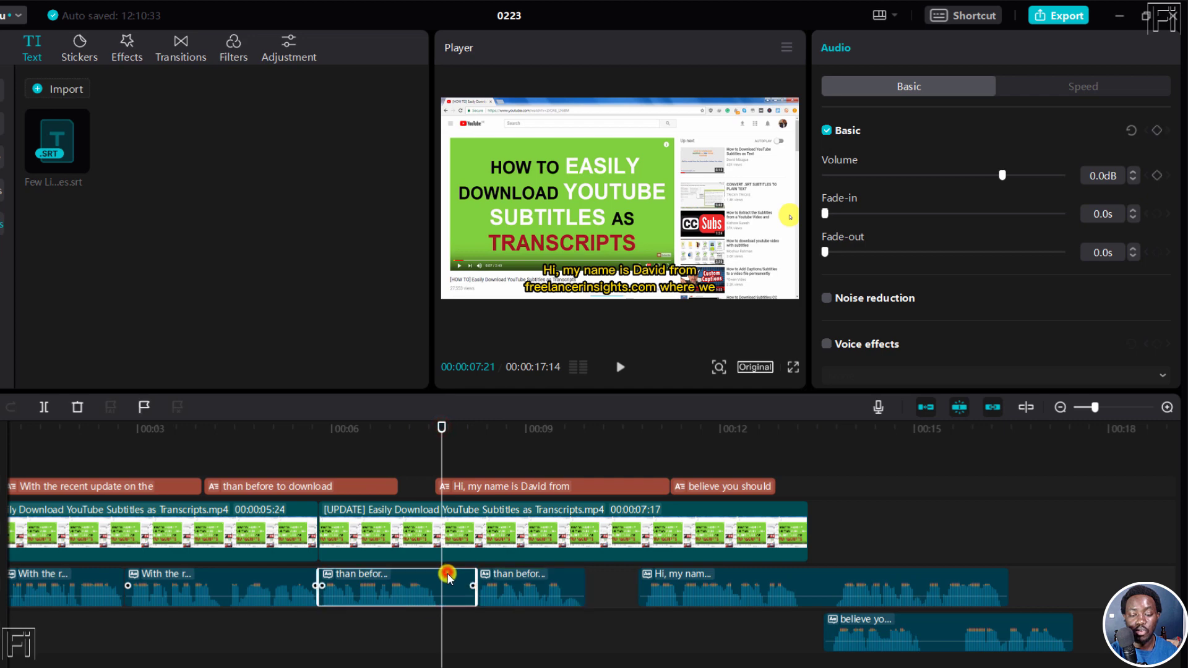
key(ctrl+b)
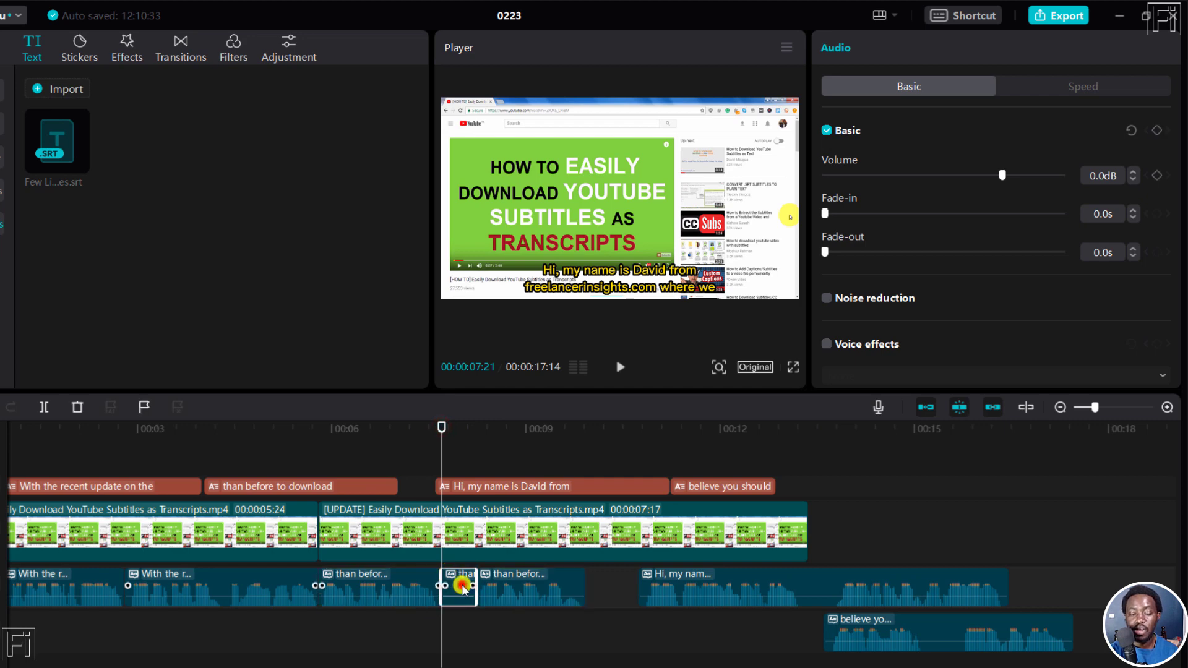
key(Delete)
drag(542, 587, 517, 588)
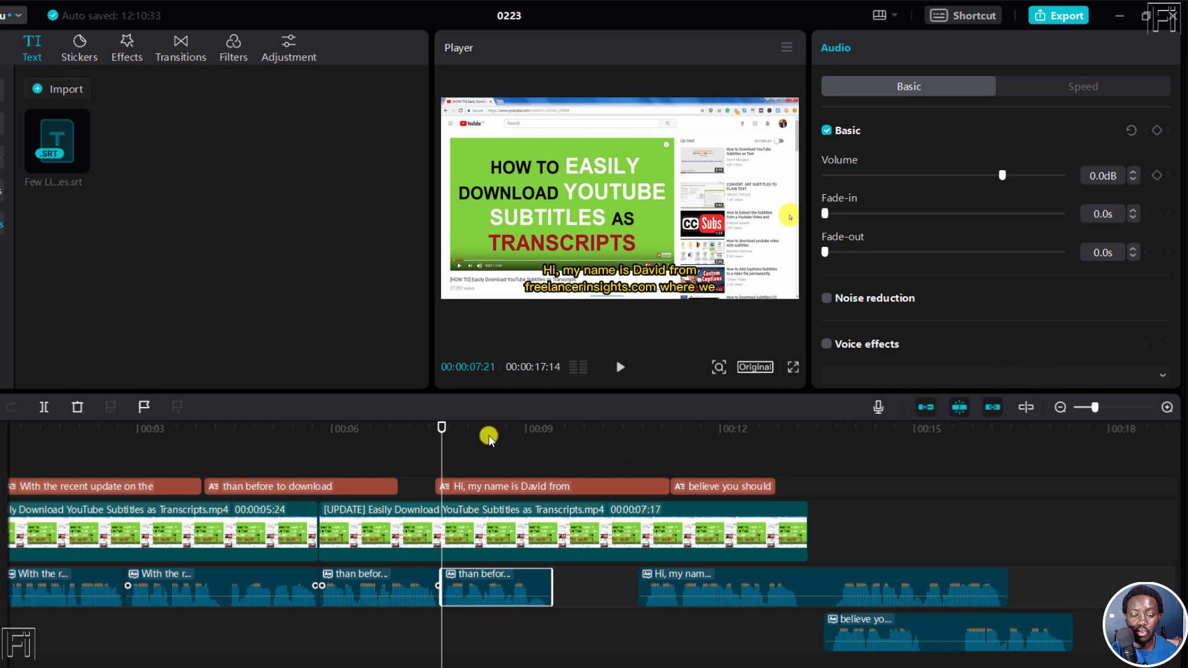
drag(151, 427, 13, 427)
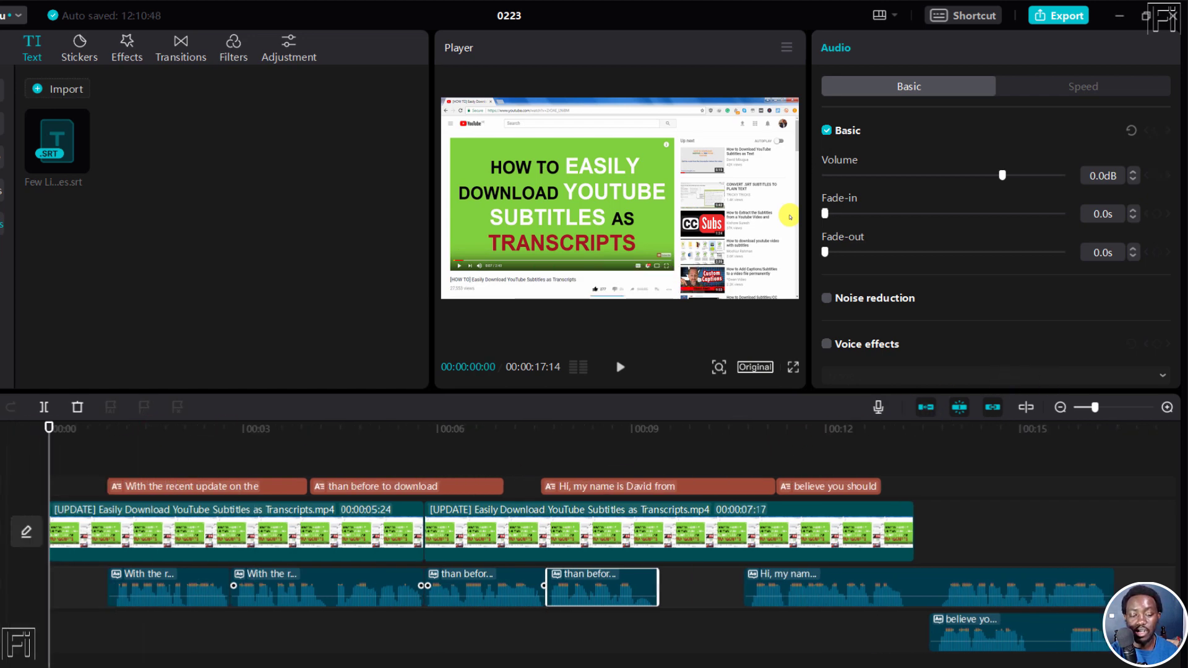
- Play from the start, then drag the four voice-over clips left so each butts against the previous
key(space)
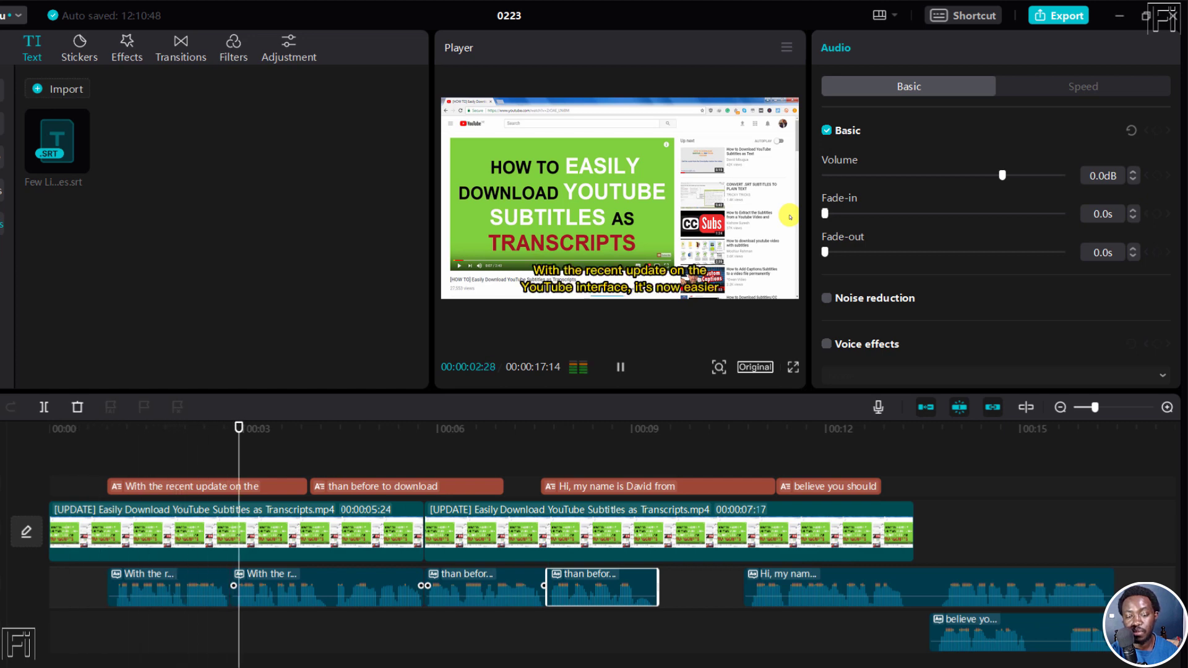
key(space)
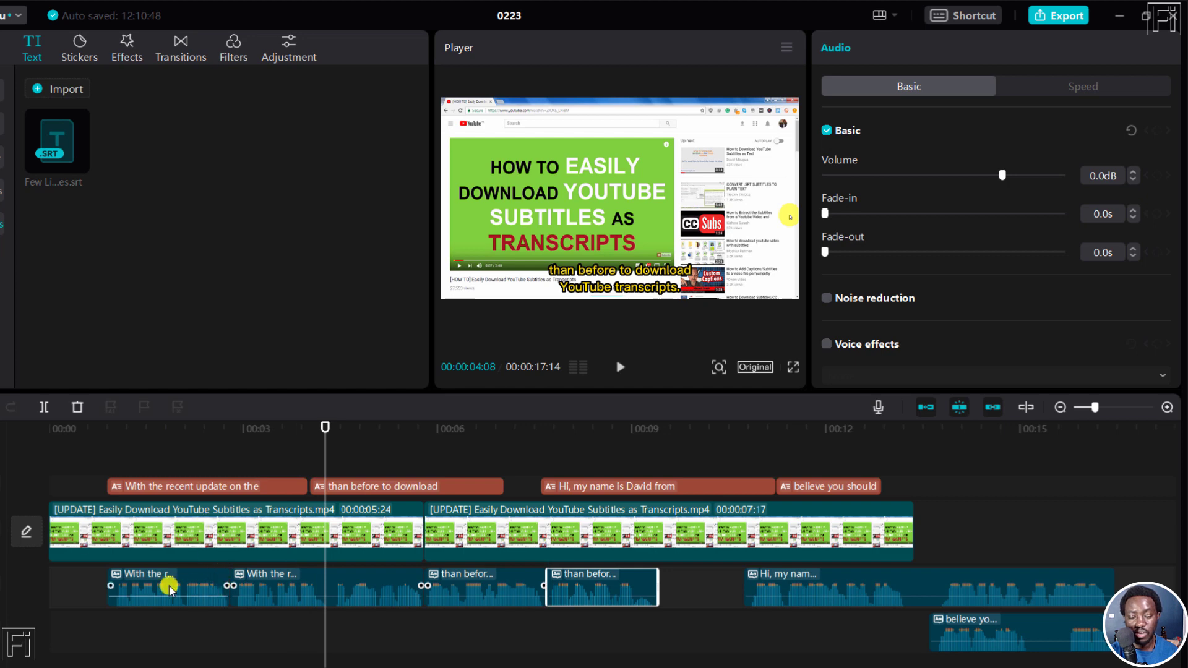
drag(195, 588, 183, 587)
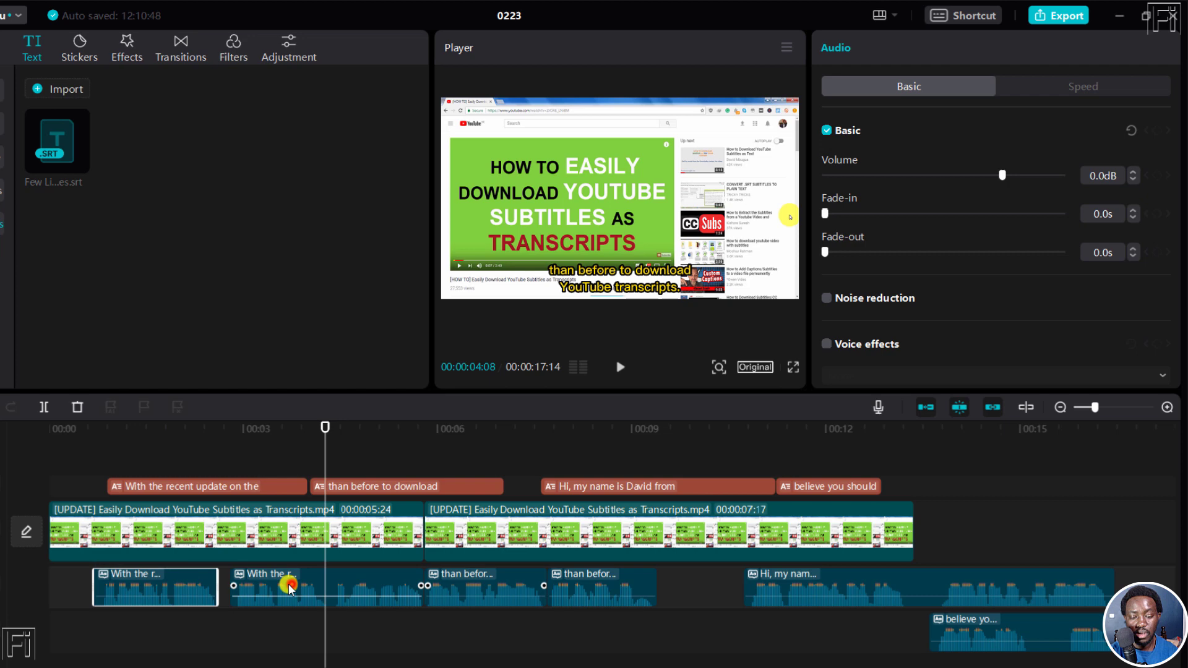
drag(289, 588, 281, 587)
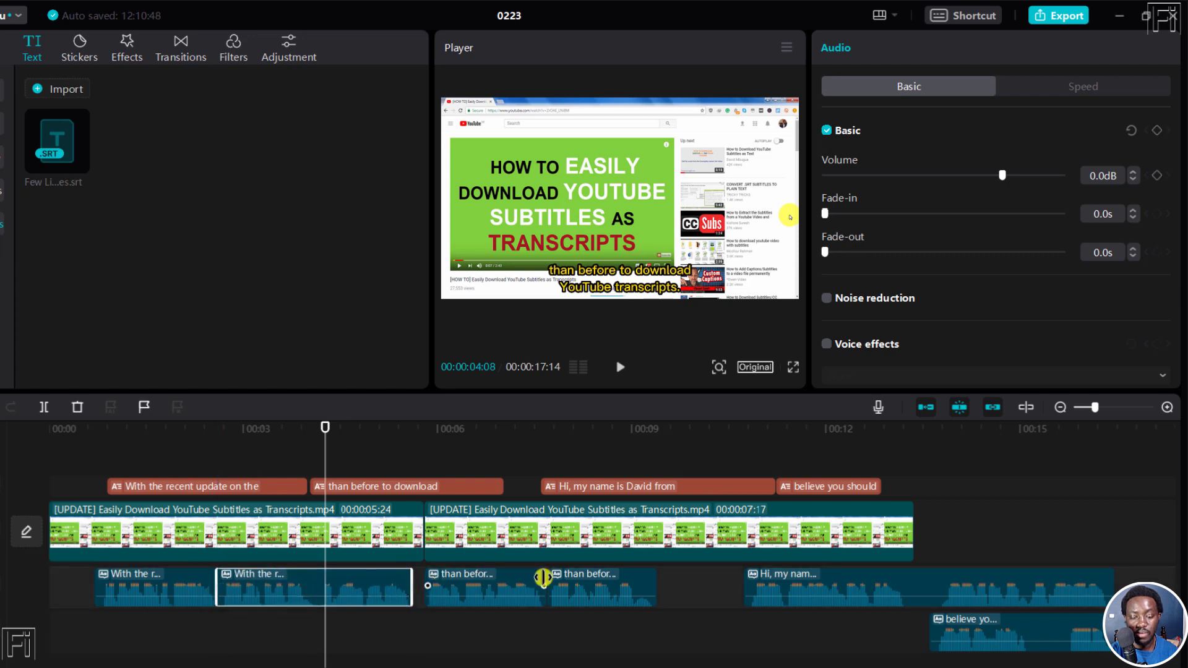
drag(528, 584, 464, 585)
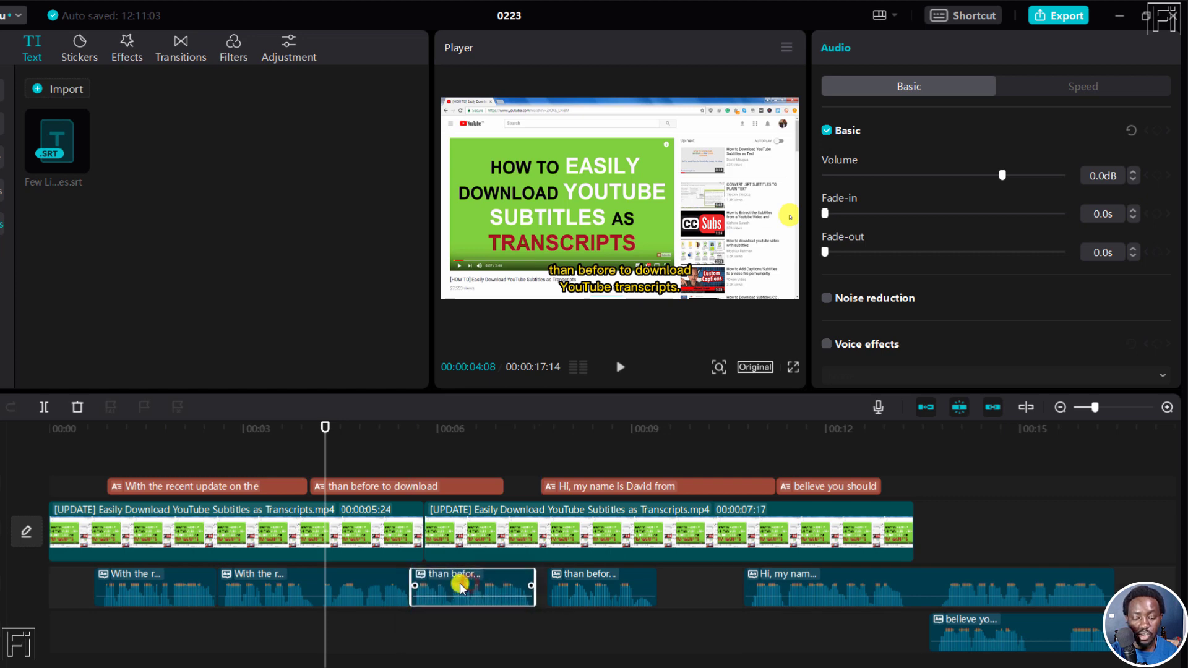
drag(589, 582, 572, 581)
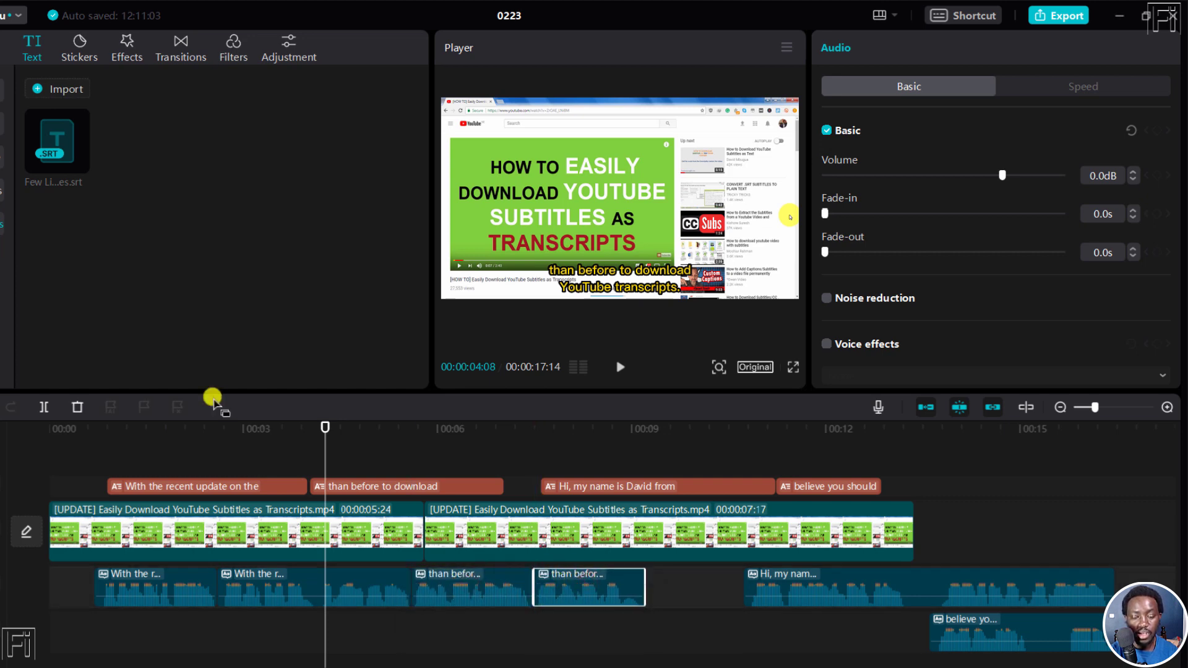
click(168, 423)
key(space)
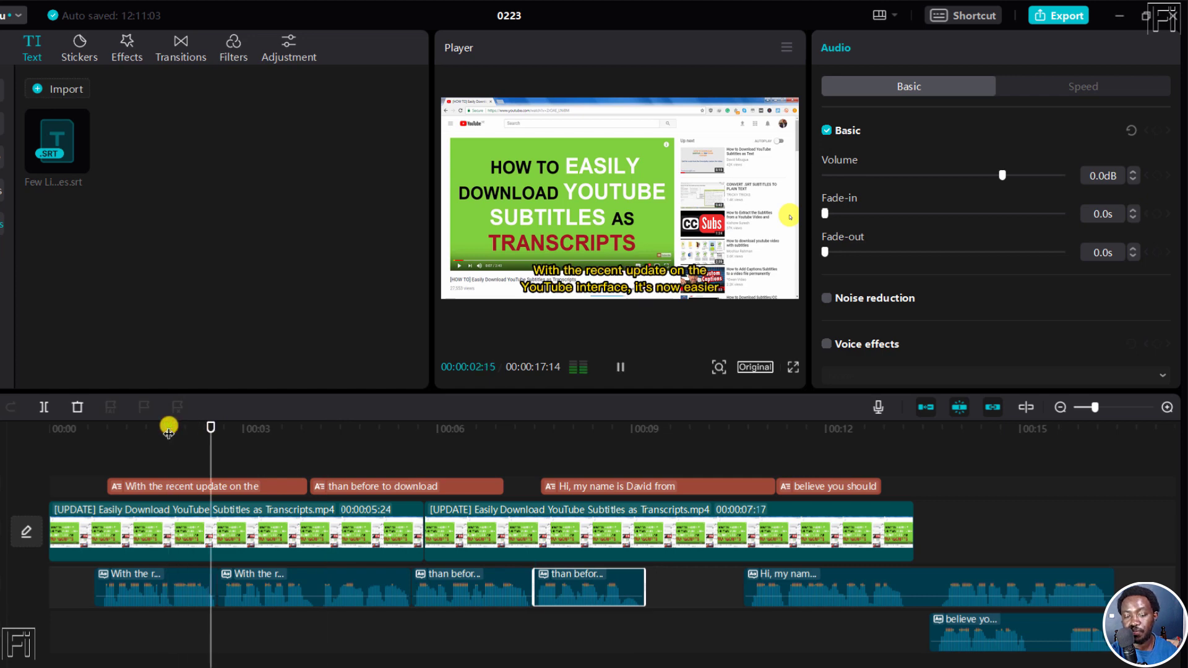
key(space)
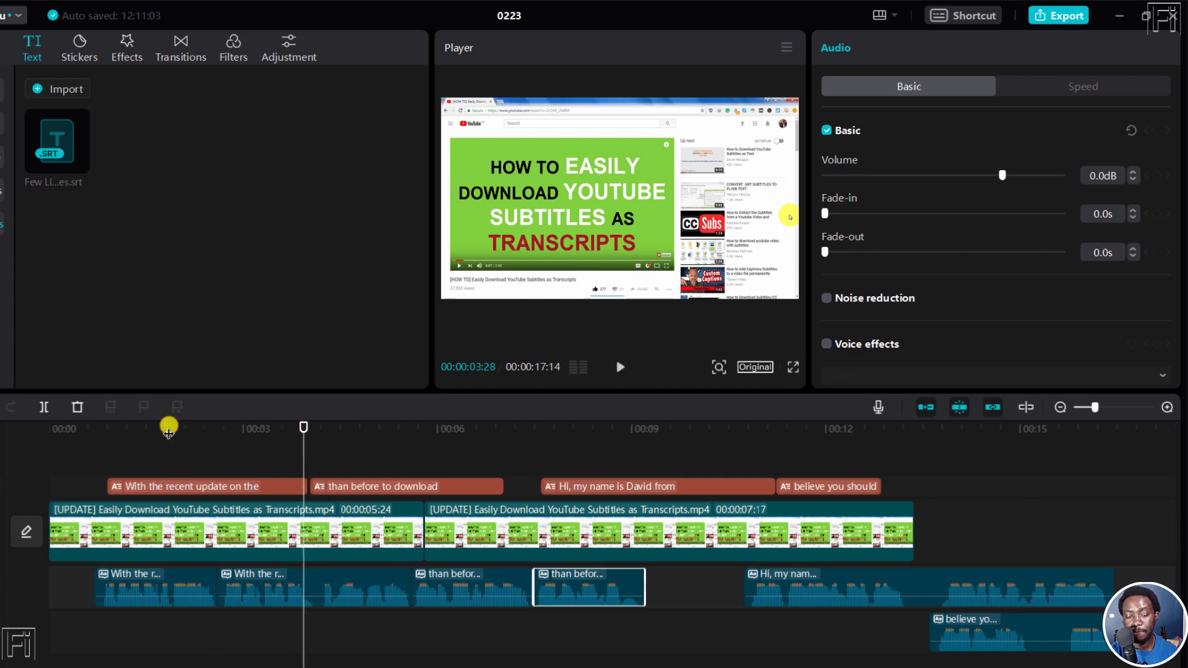
key(space)
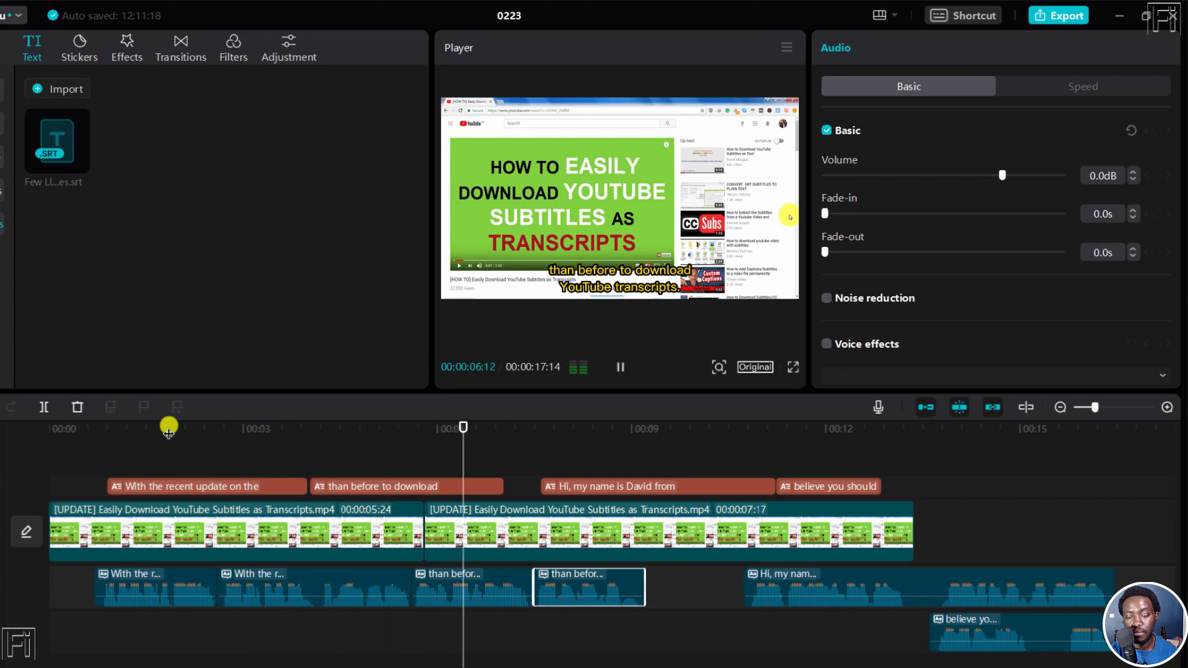
key(space)
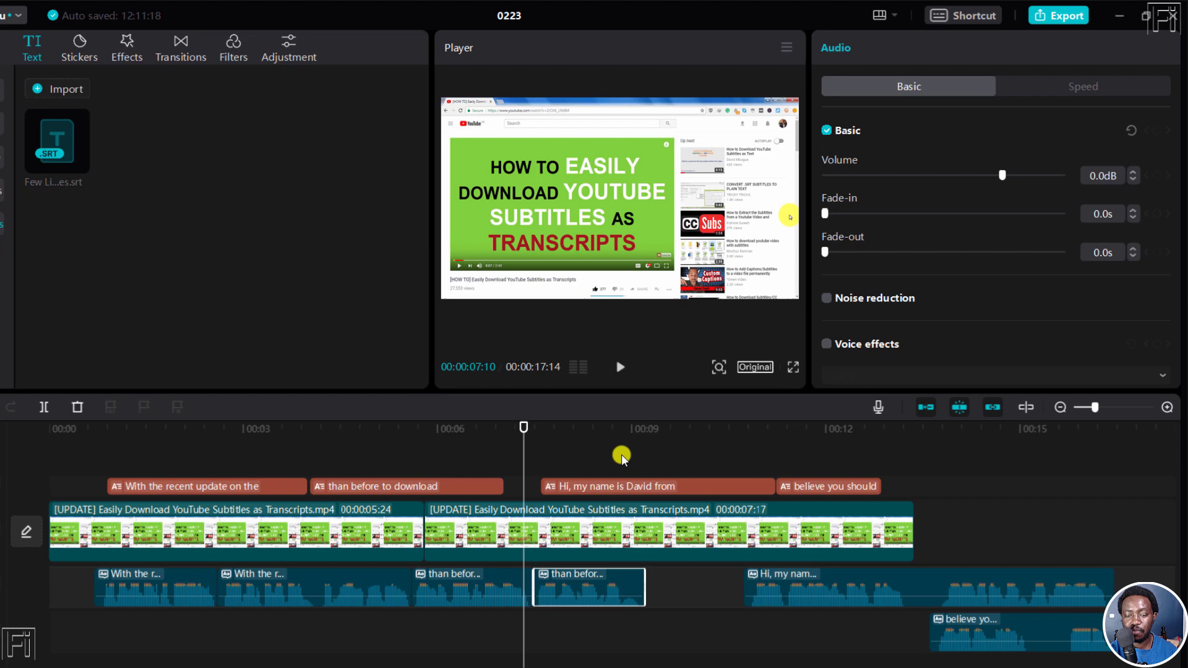
click(1083, 86)
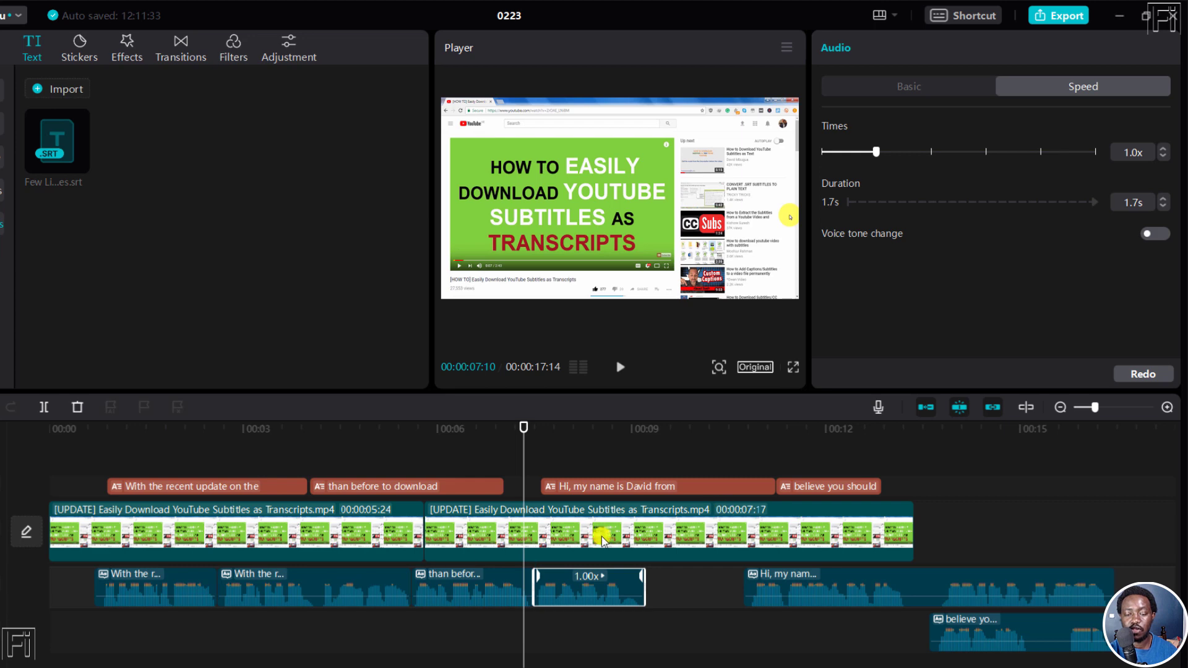
drag(662, 585, 138, 595)
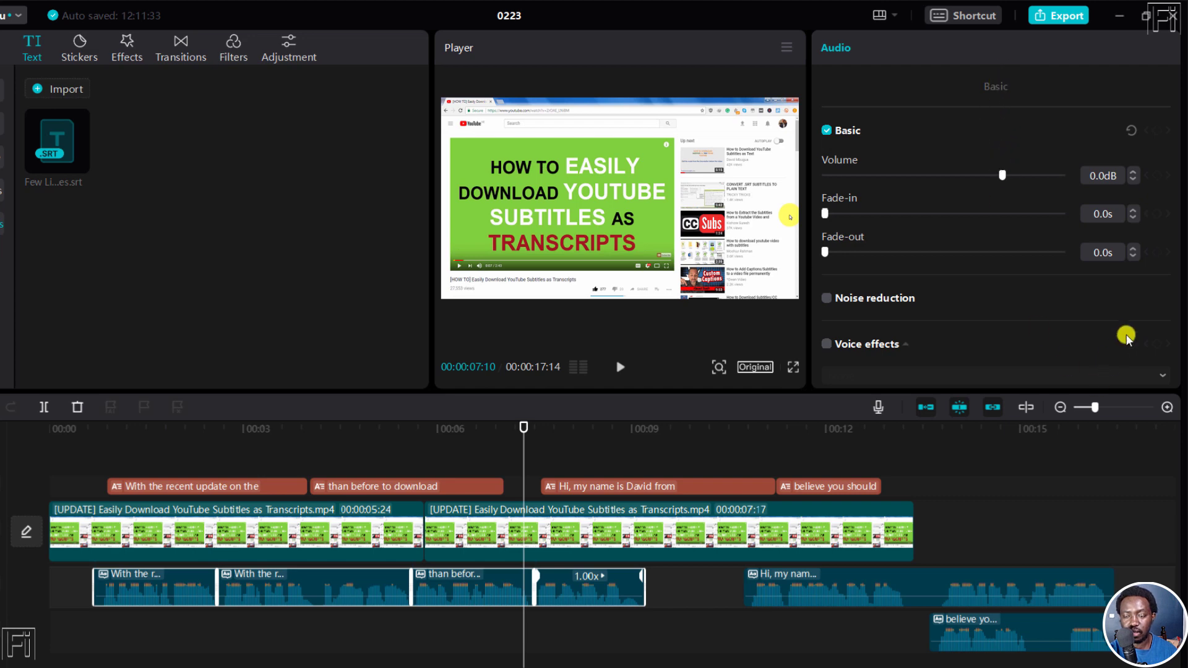
drag(1175, 281, 1173, 205)
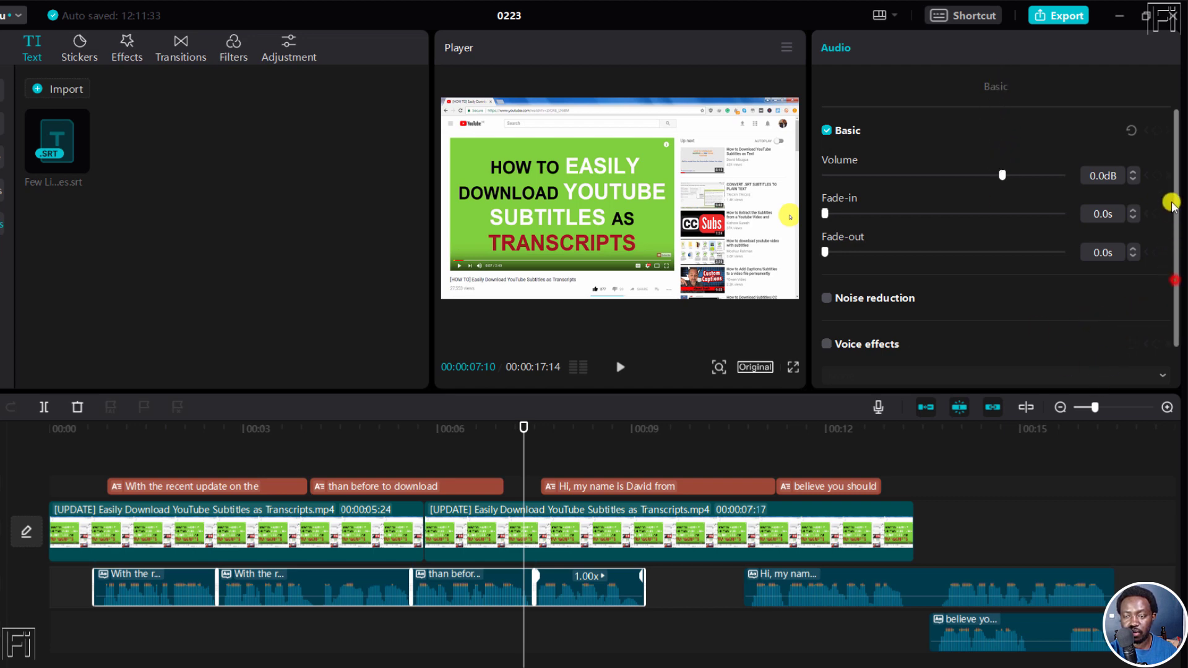
- Speed up the first 'than before to download' voice clip to 3x and preview it
click(480, 585)
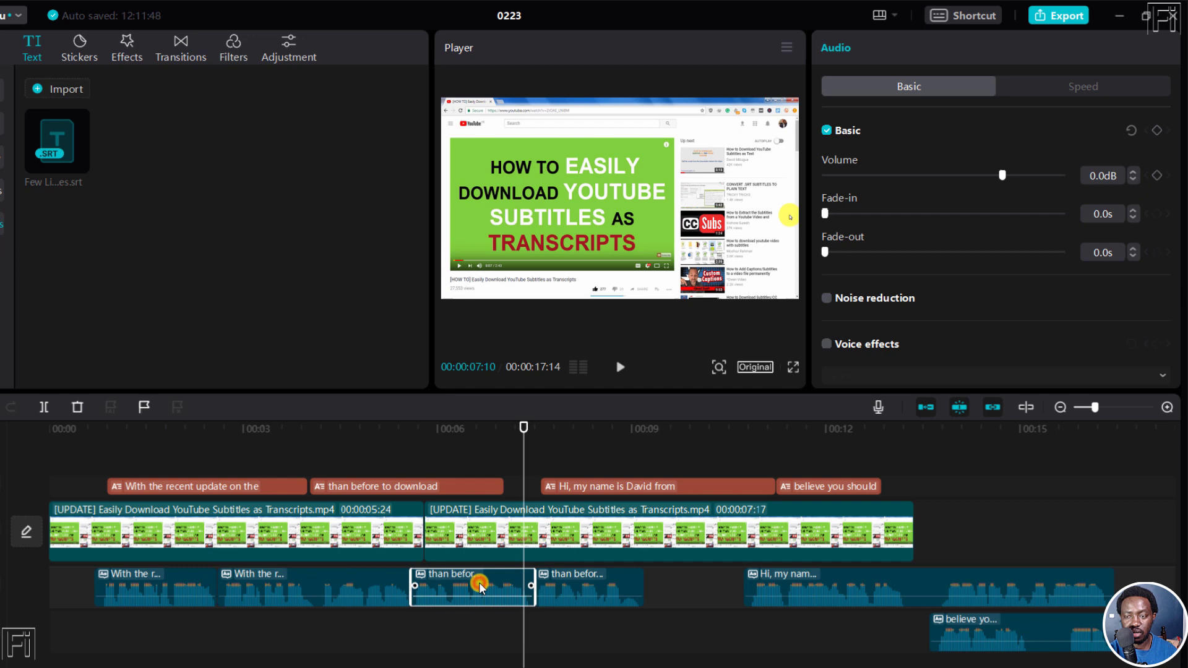
click(1080, 86)
click(876, 151)
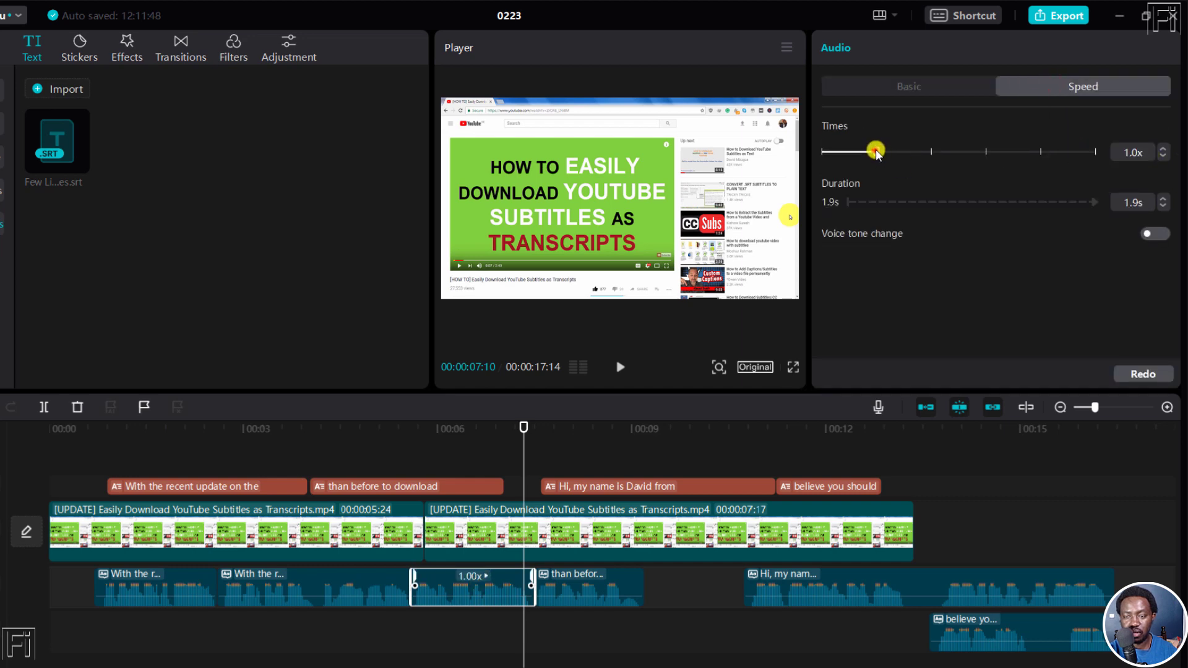
drag(876, 151, 949, 153)
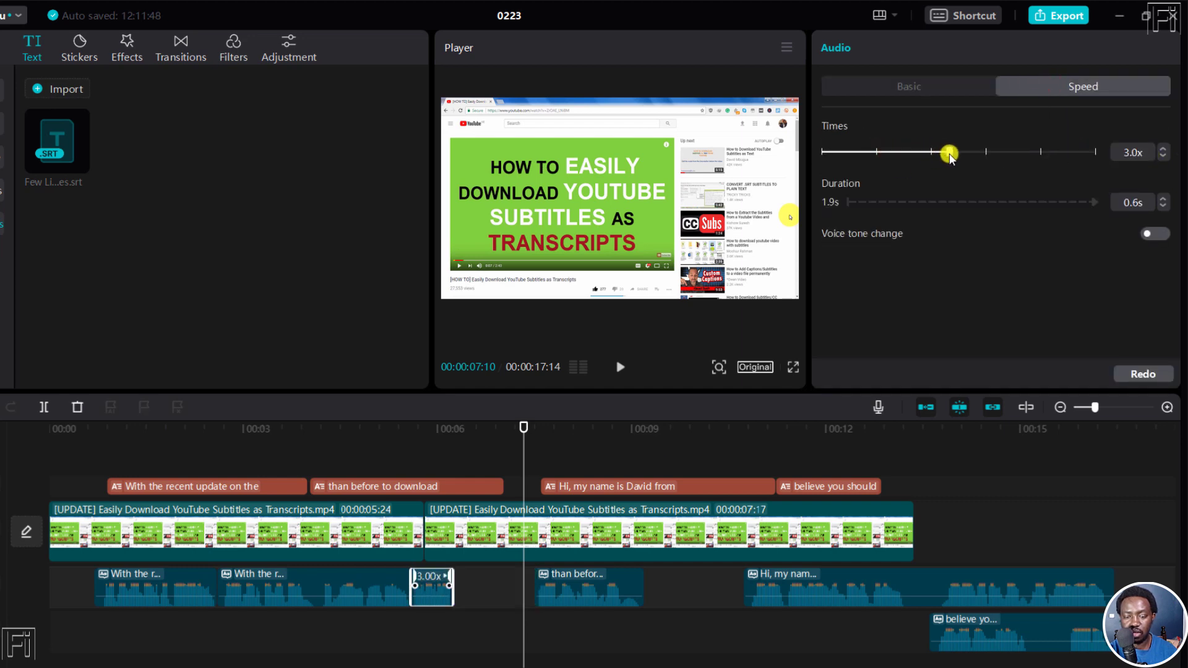
click(376, 428)
key(space)
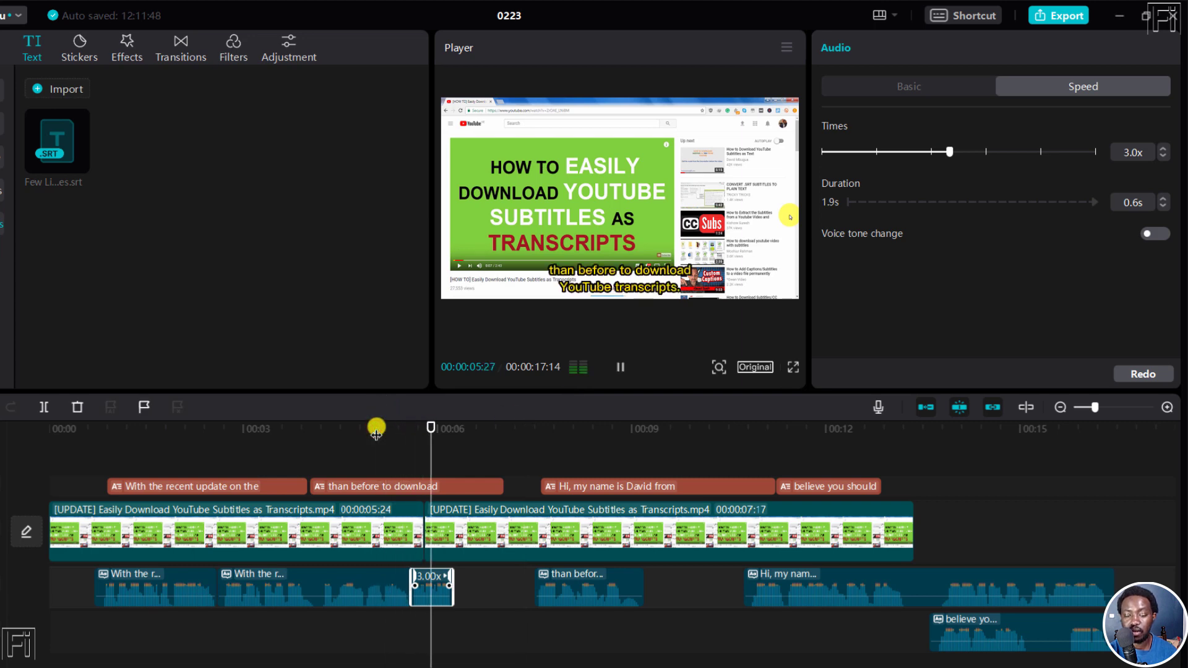
key(space)
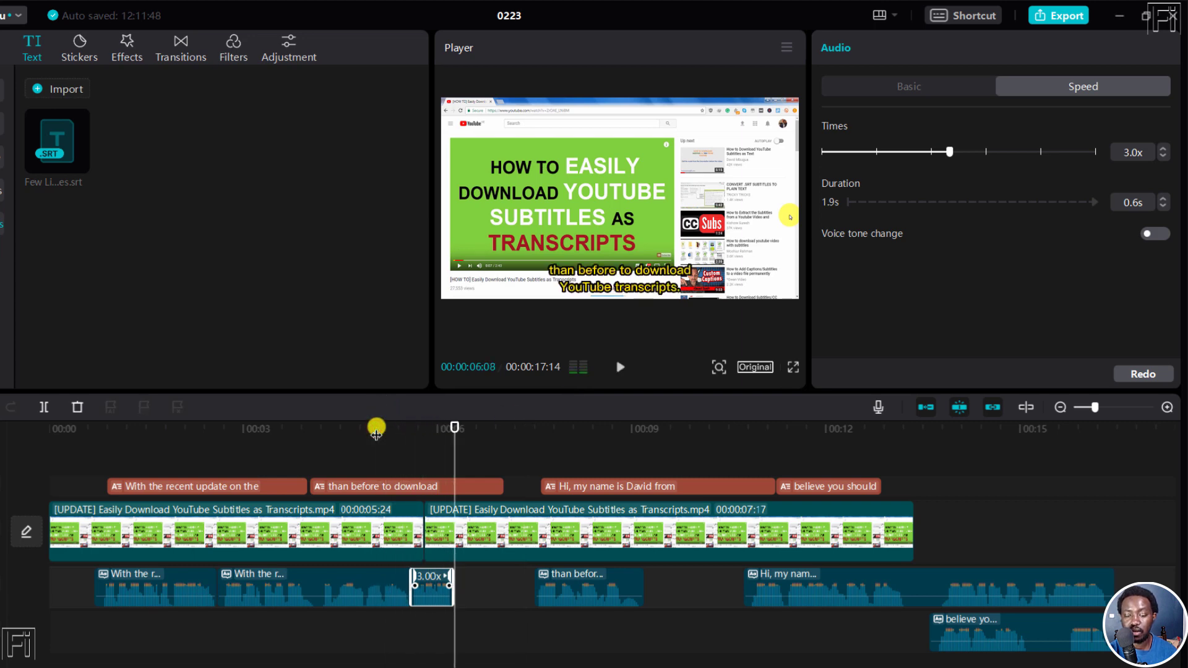
- Fine-tune the clip's speed down to 1.4x, shortening it to 1.4s, and replay it
click(1164, 157)
click(1163, 151)
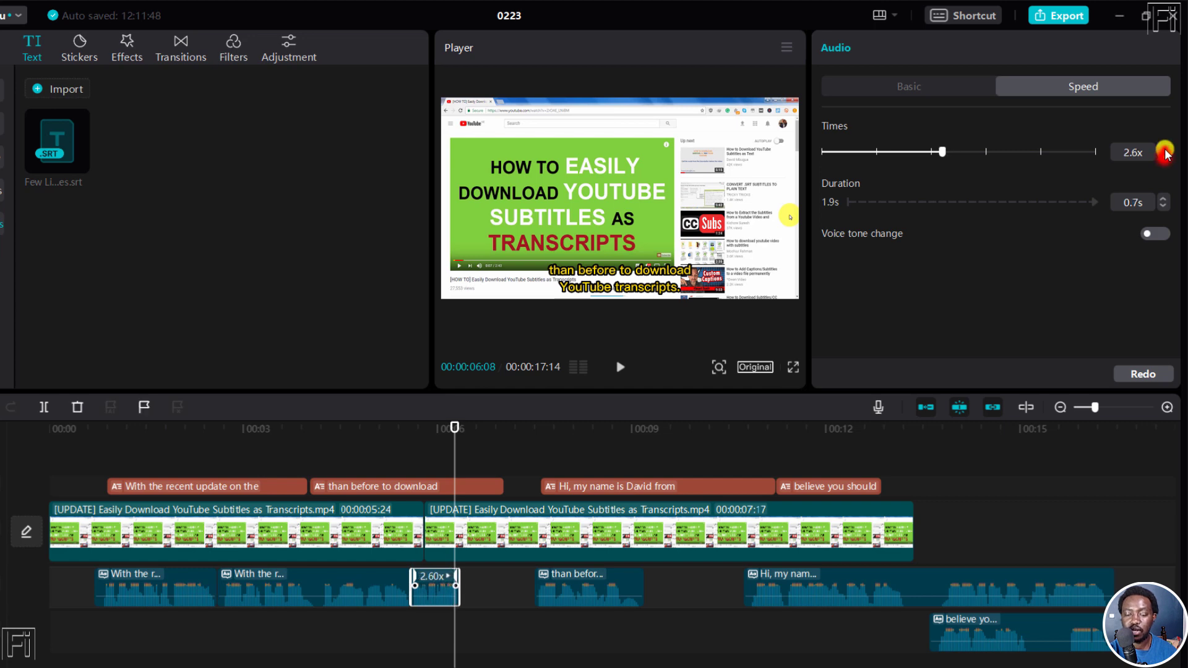
click(1164, 150)
click(1164, 151)
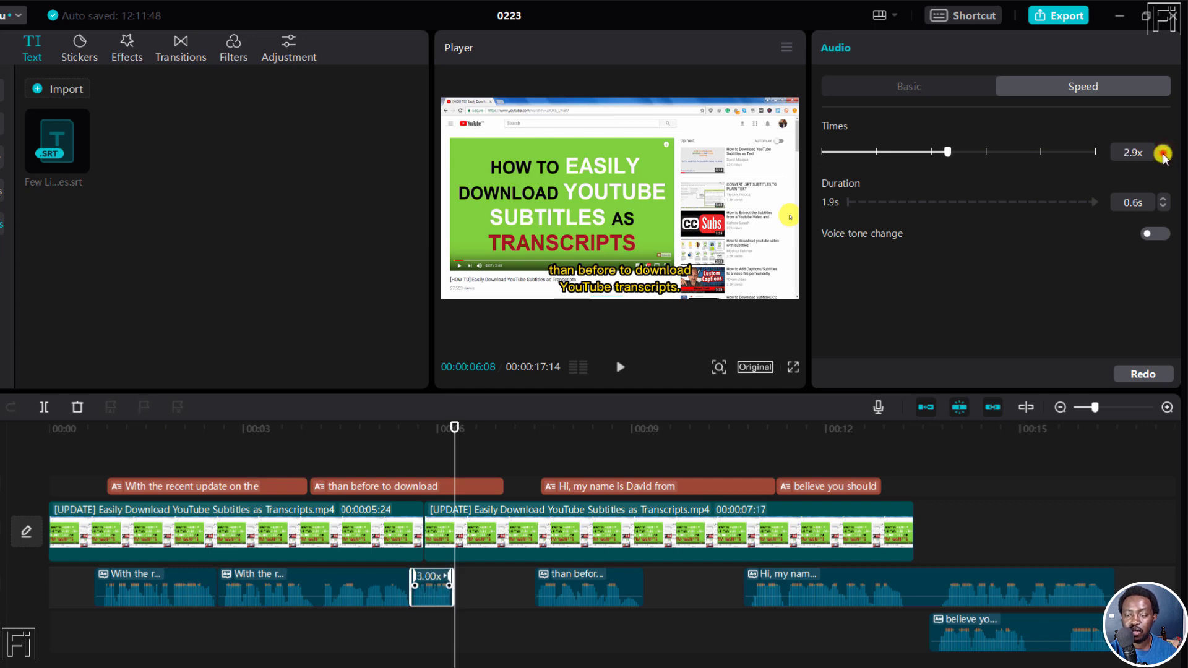
click(1164, 158)
click(1164, 158)
click(1163, 157)
click(1164, 157)
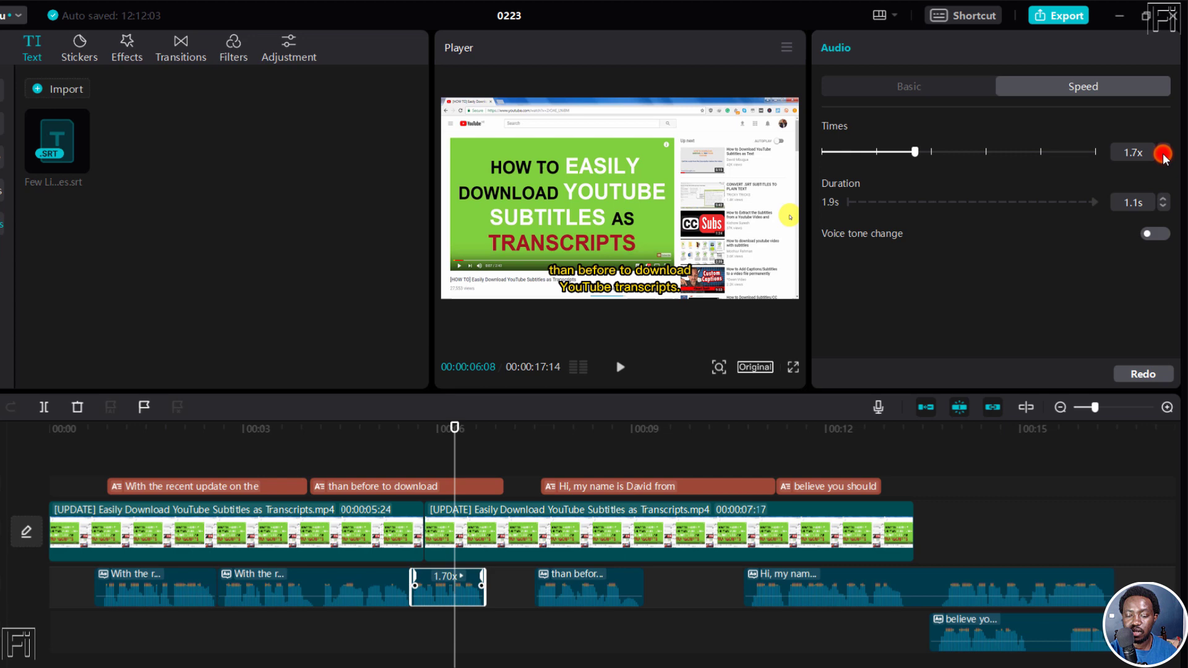
click(1163, 157)
click(1164, 157)
click(1164, 157)
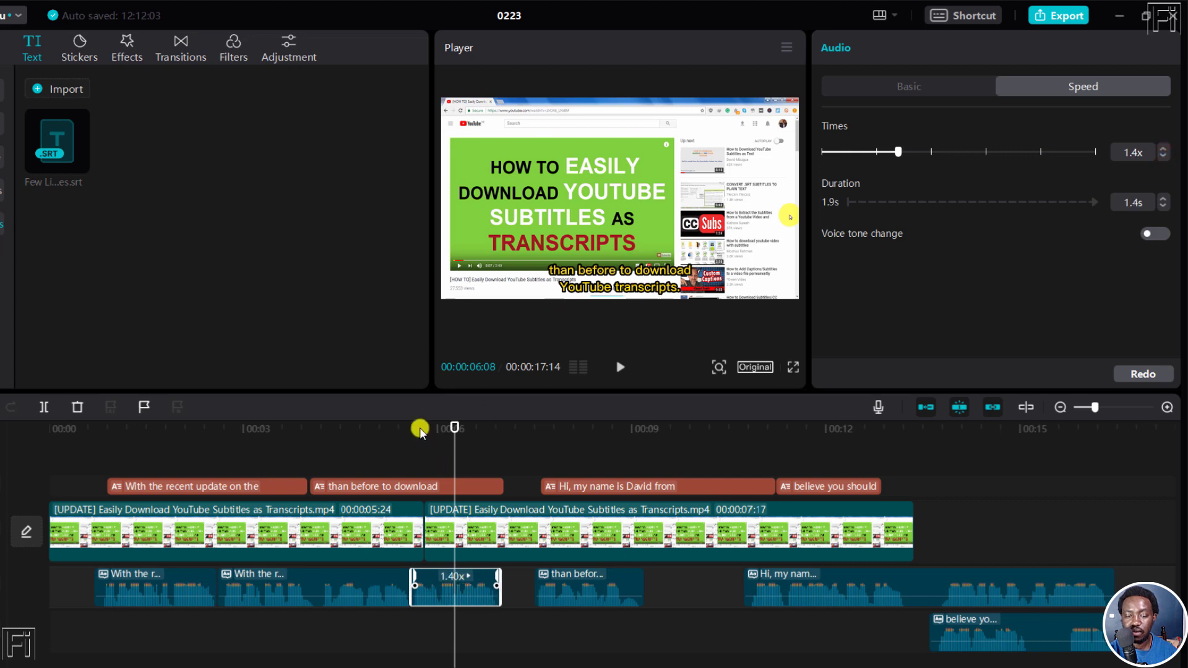
click(398, 427)
key(space)
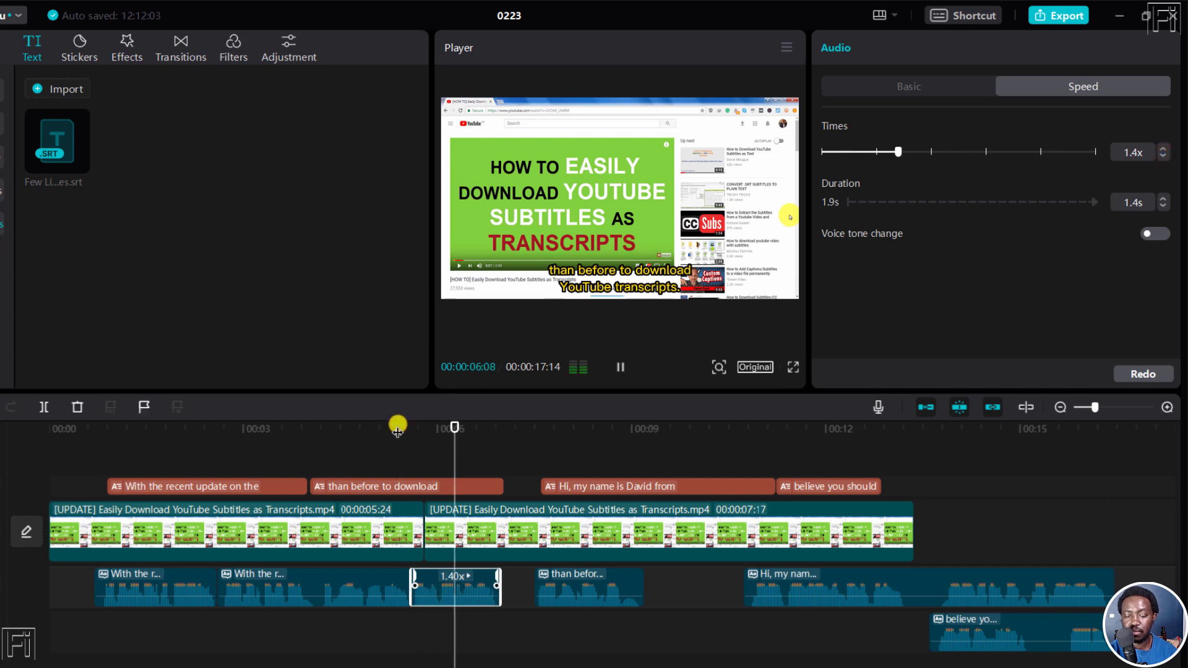
key(space)
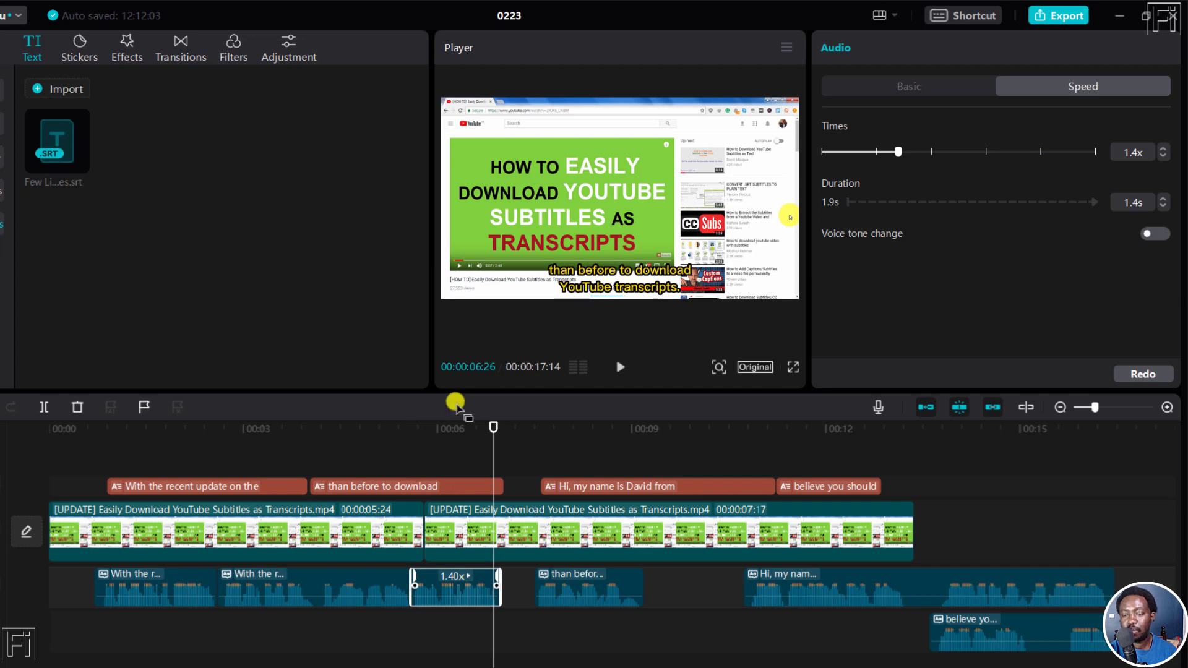